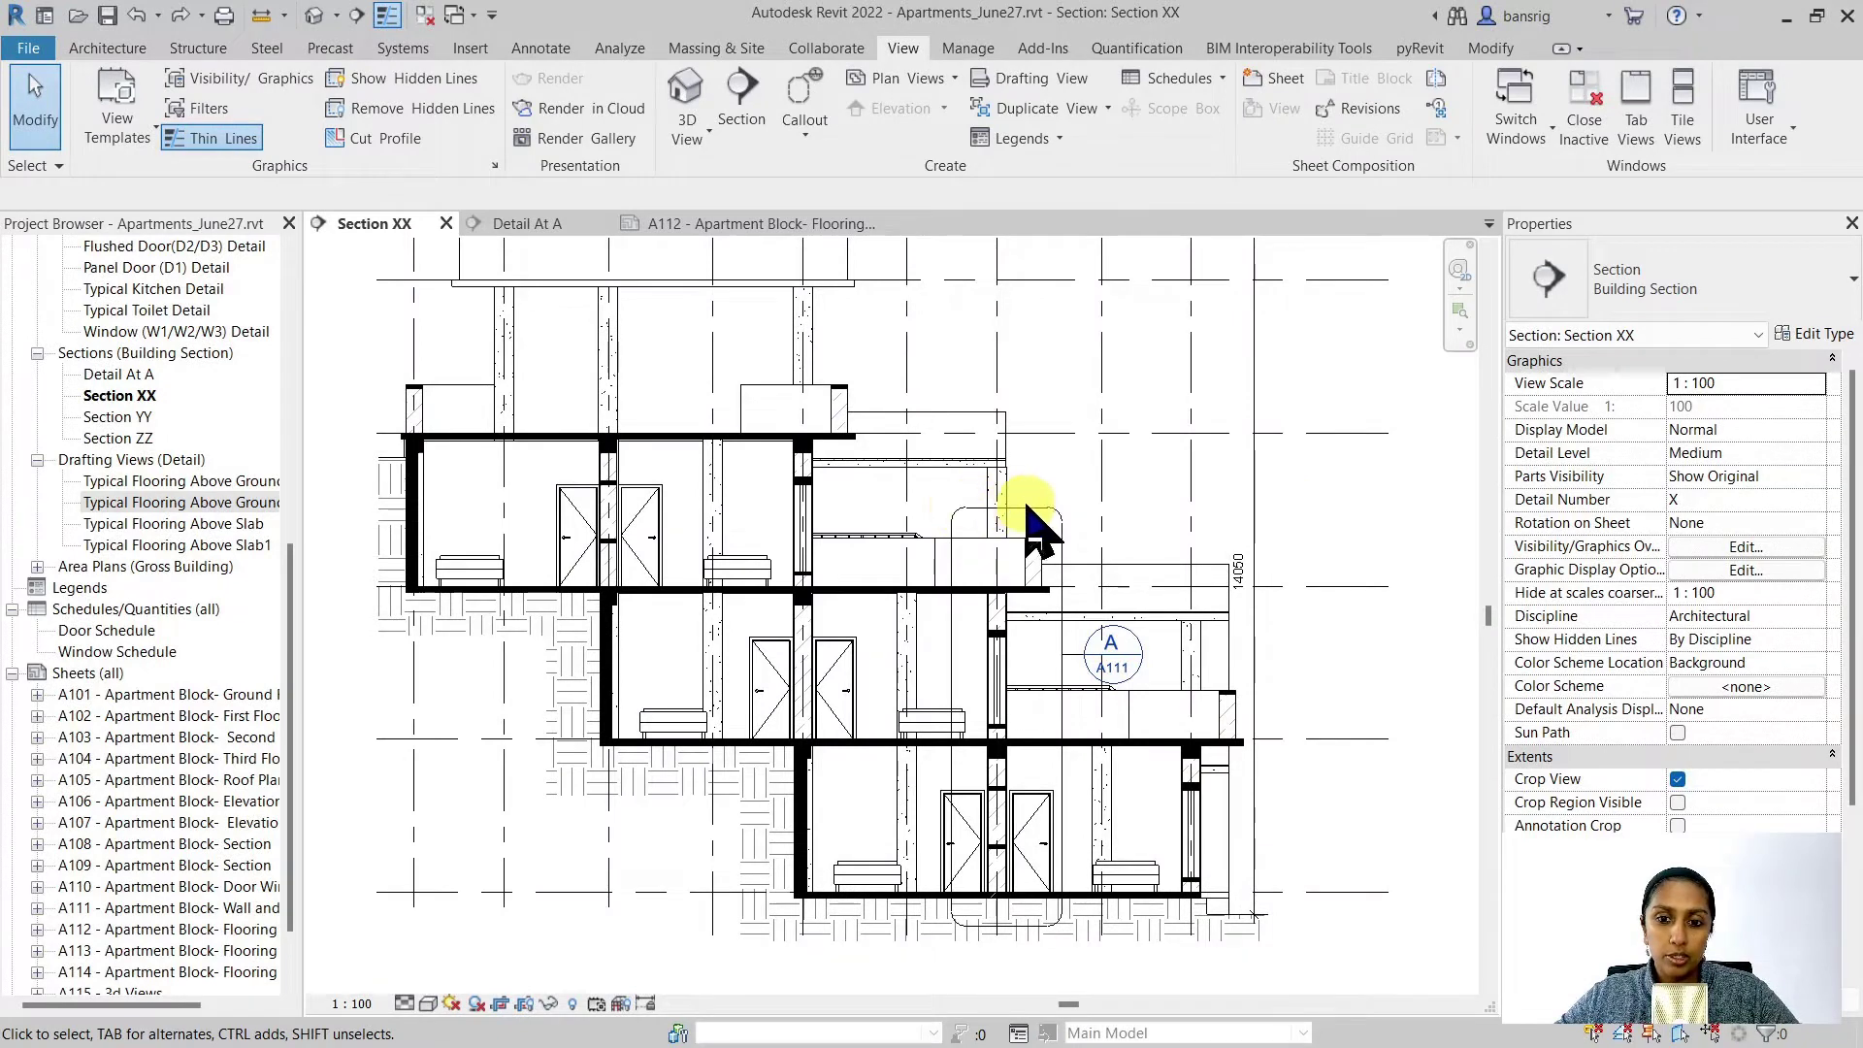
# - Open Detail At A from its A111 head in Section XX and select the parapet masking region
pyautogui.click(1030, 519)
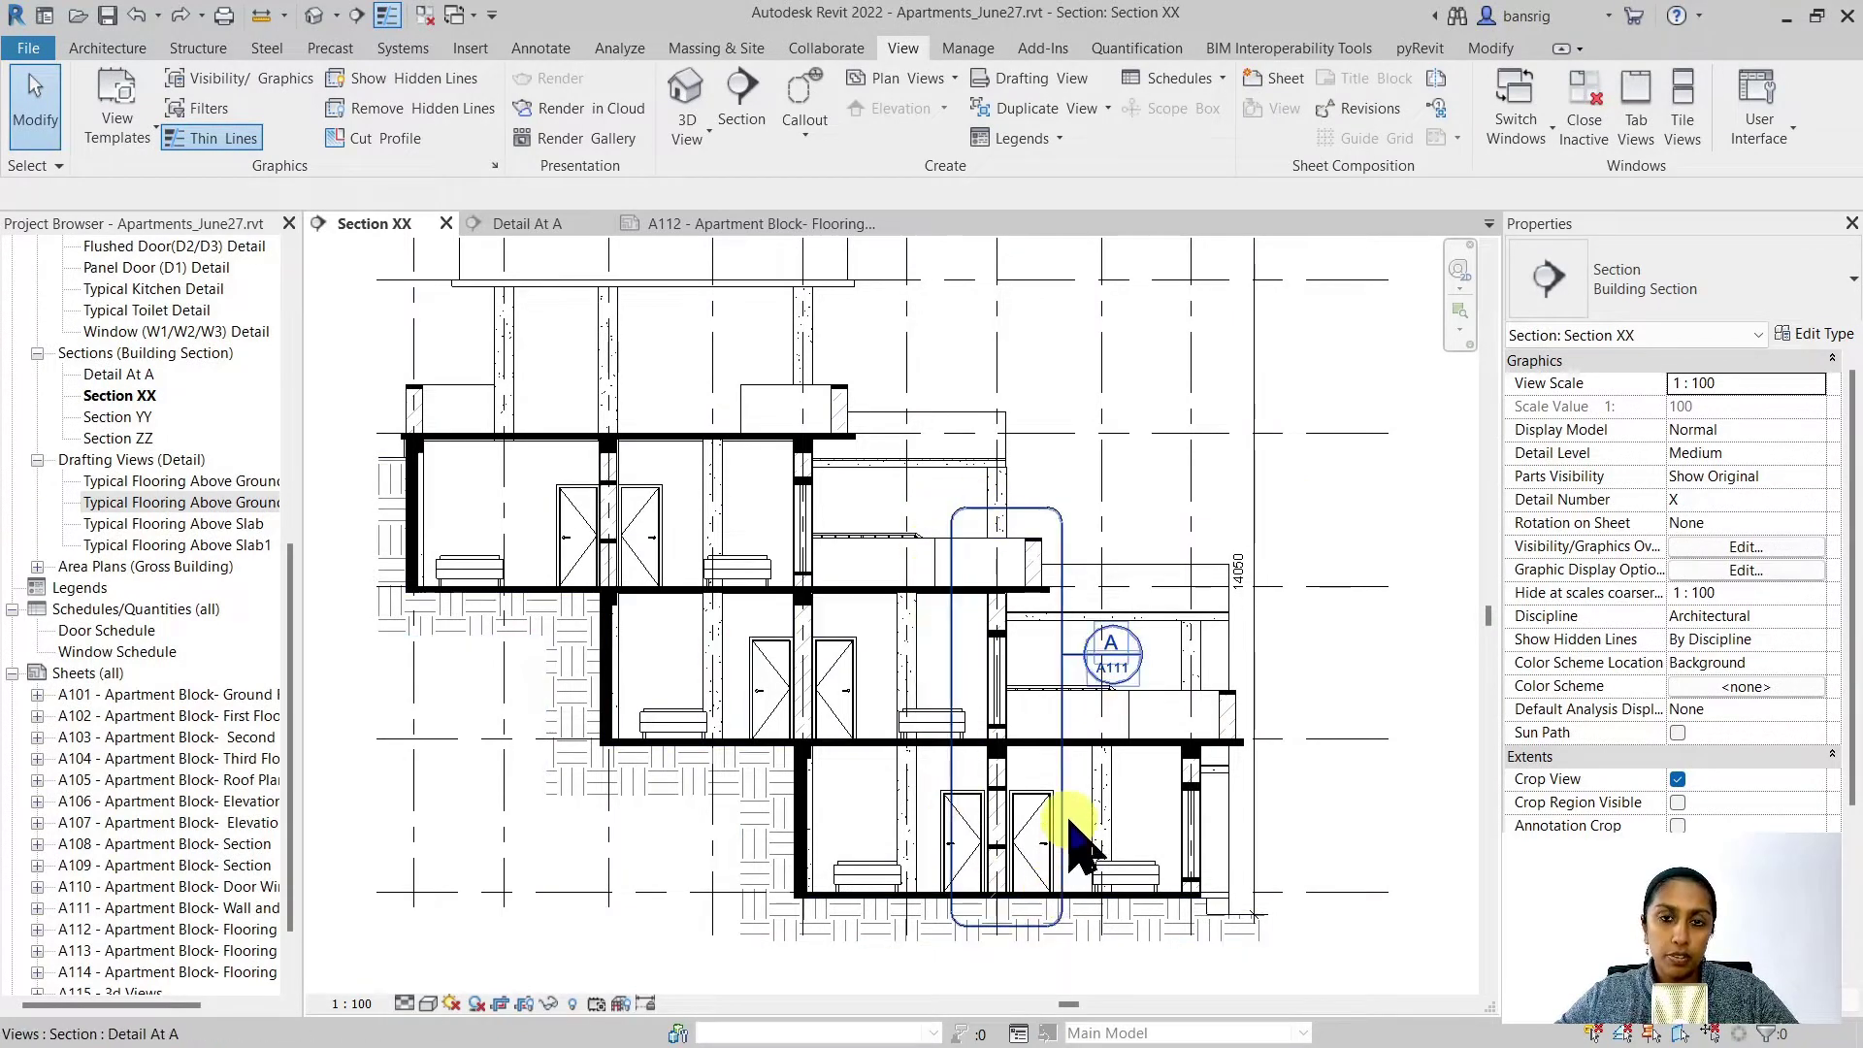
pyautogui.doubleClick(1083, 660)
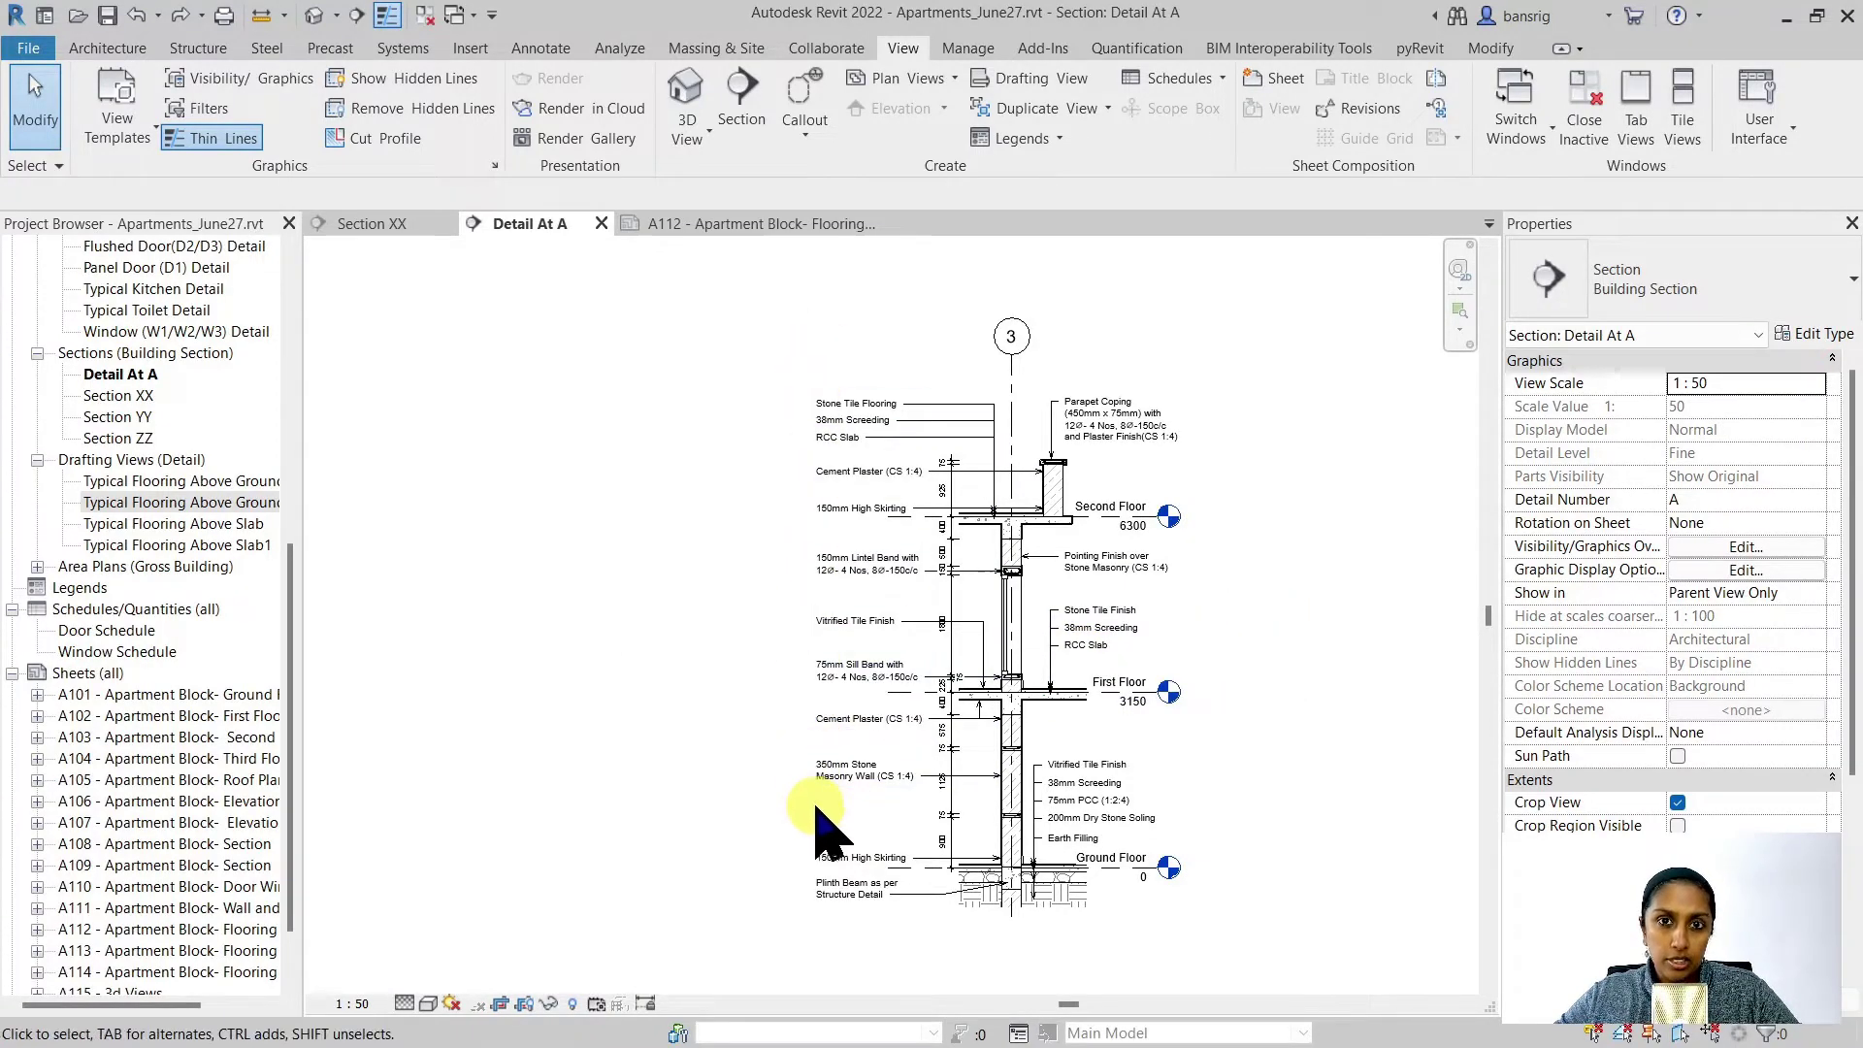
pyautogui.scroll(5, 995, 509)
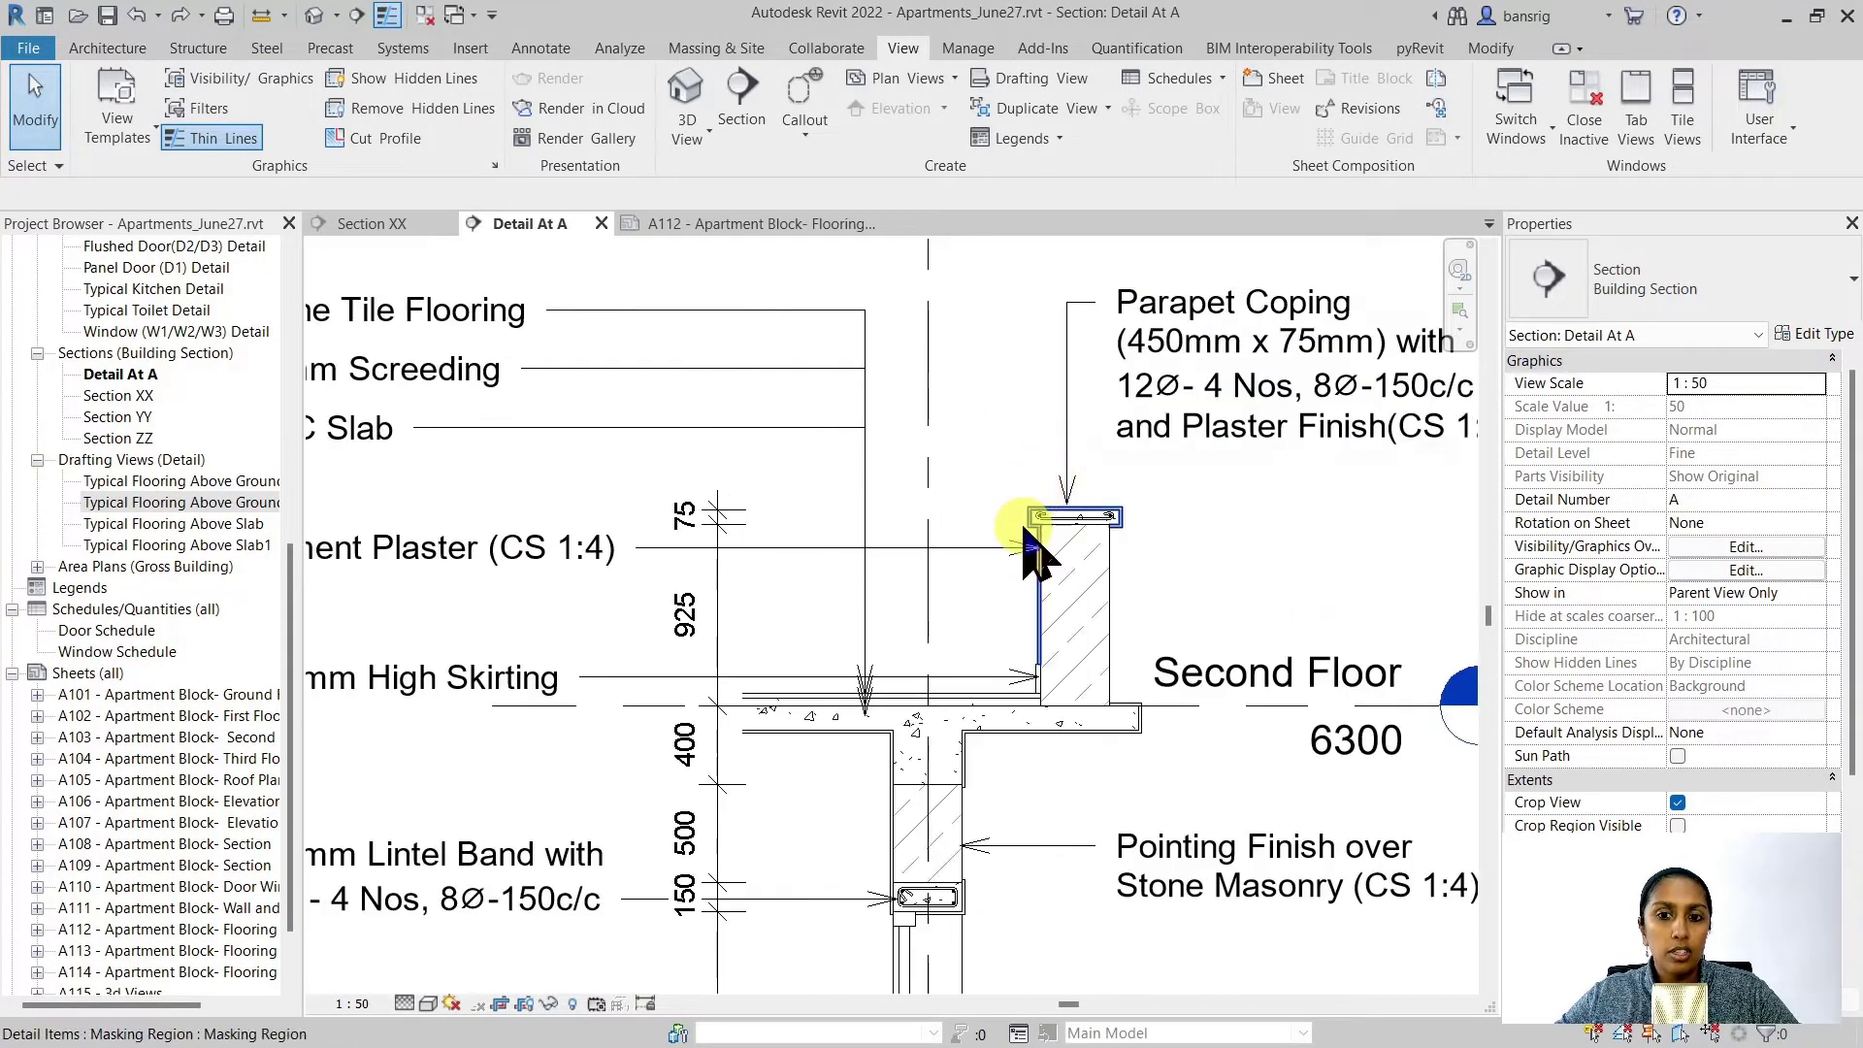
pyautogui.click(1024, 536)
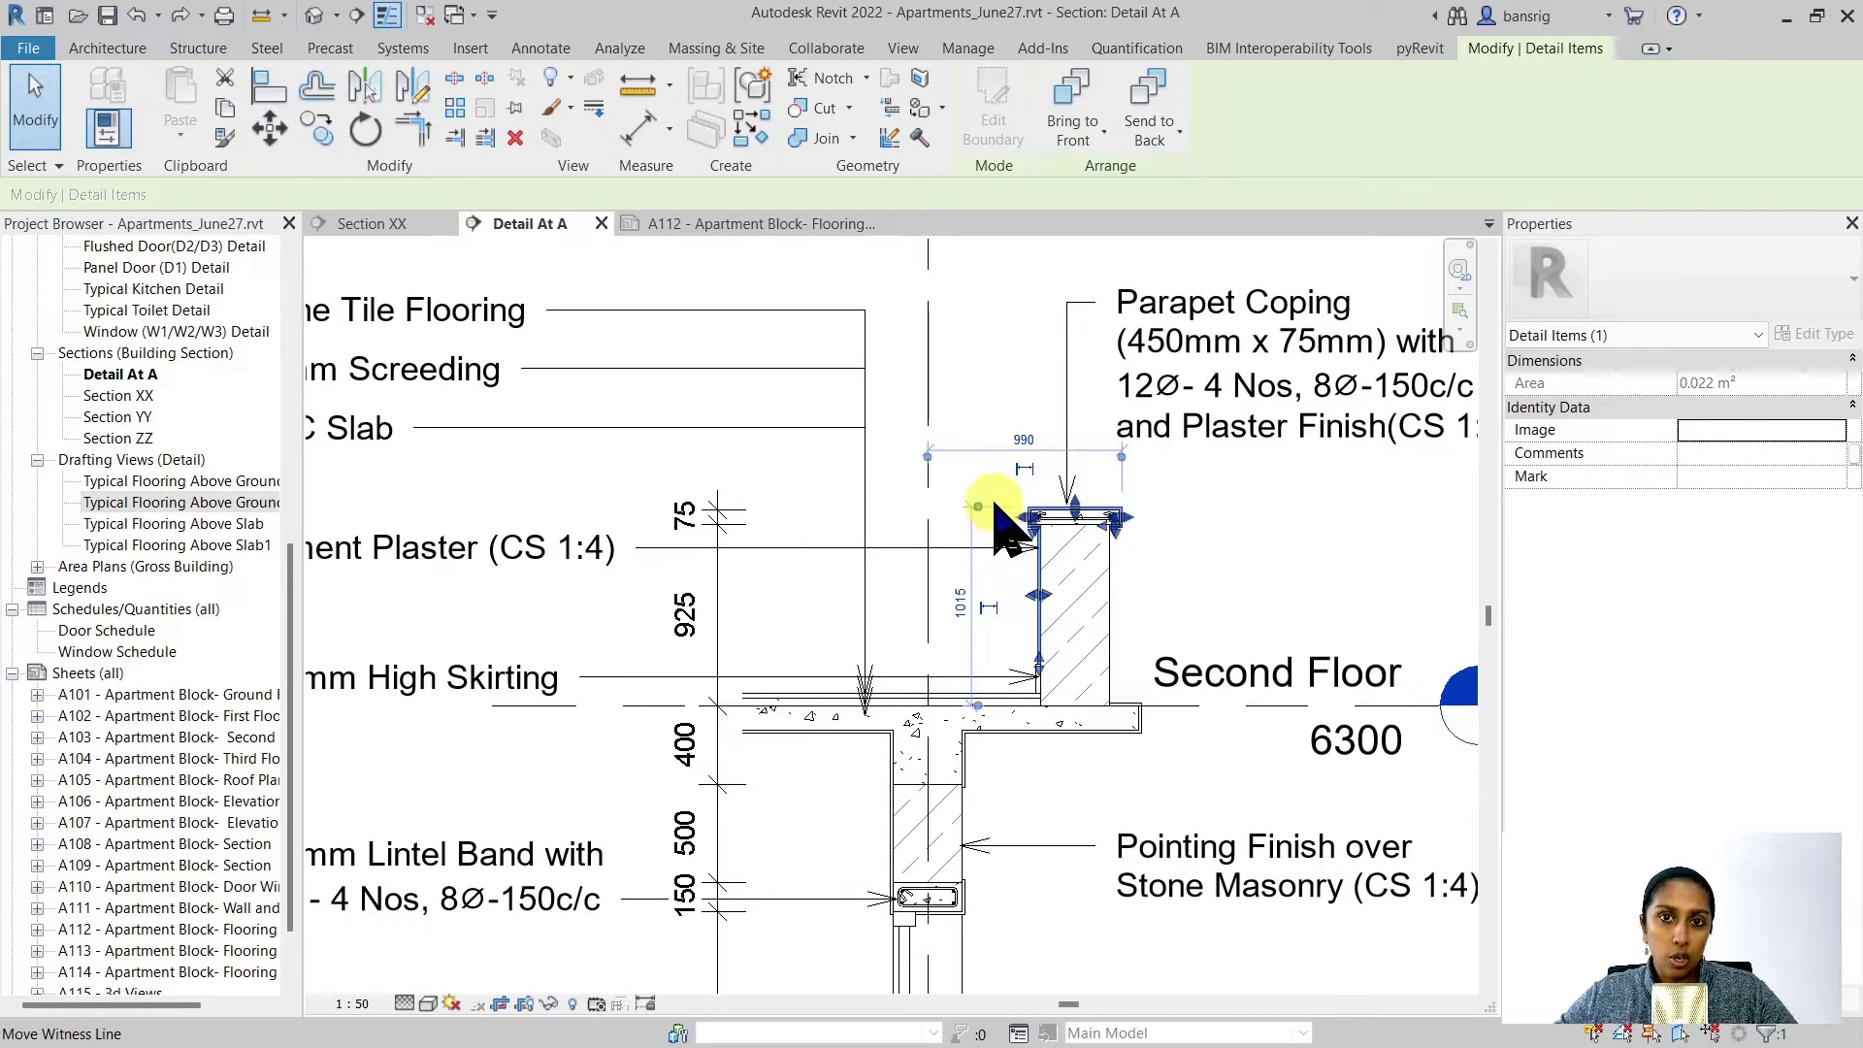
pyautogui.scroll(-5, 997, 507)
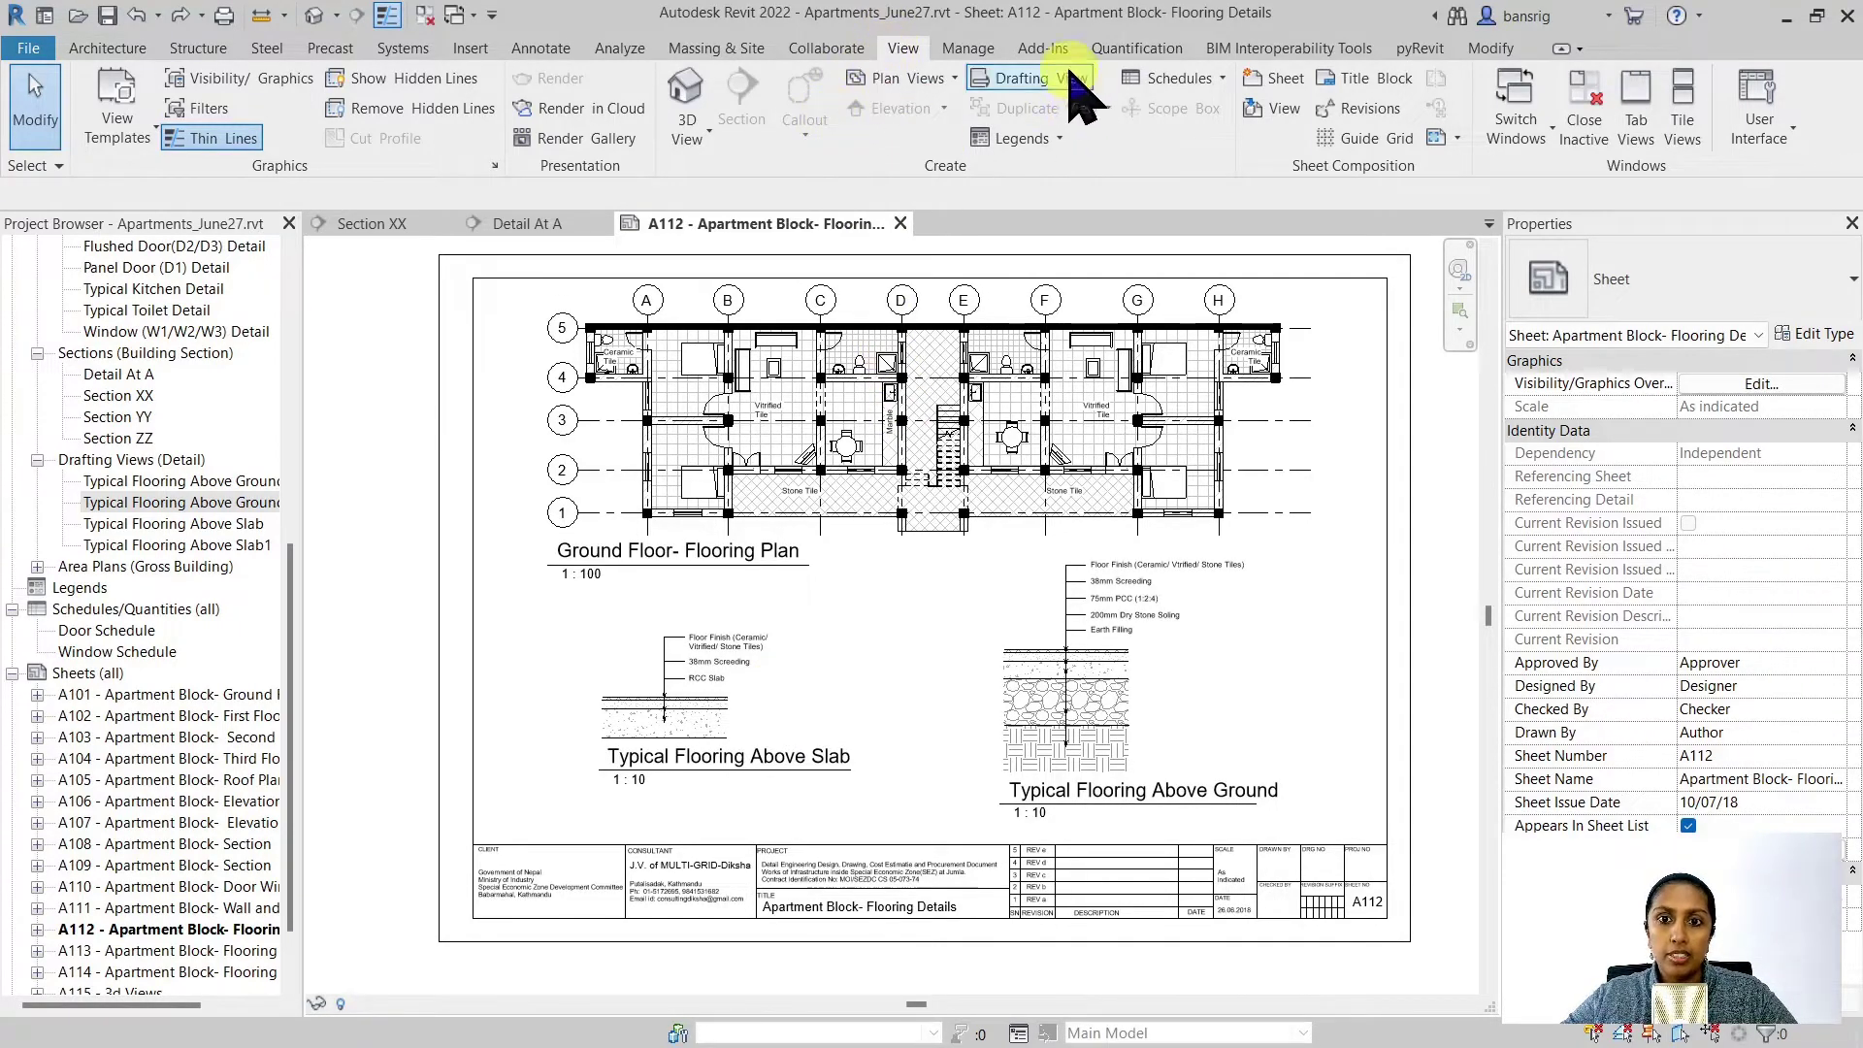
# - Create a 1 : 10 drafting view named 'Custom Detail'
pyautogui.click(1028, 77)
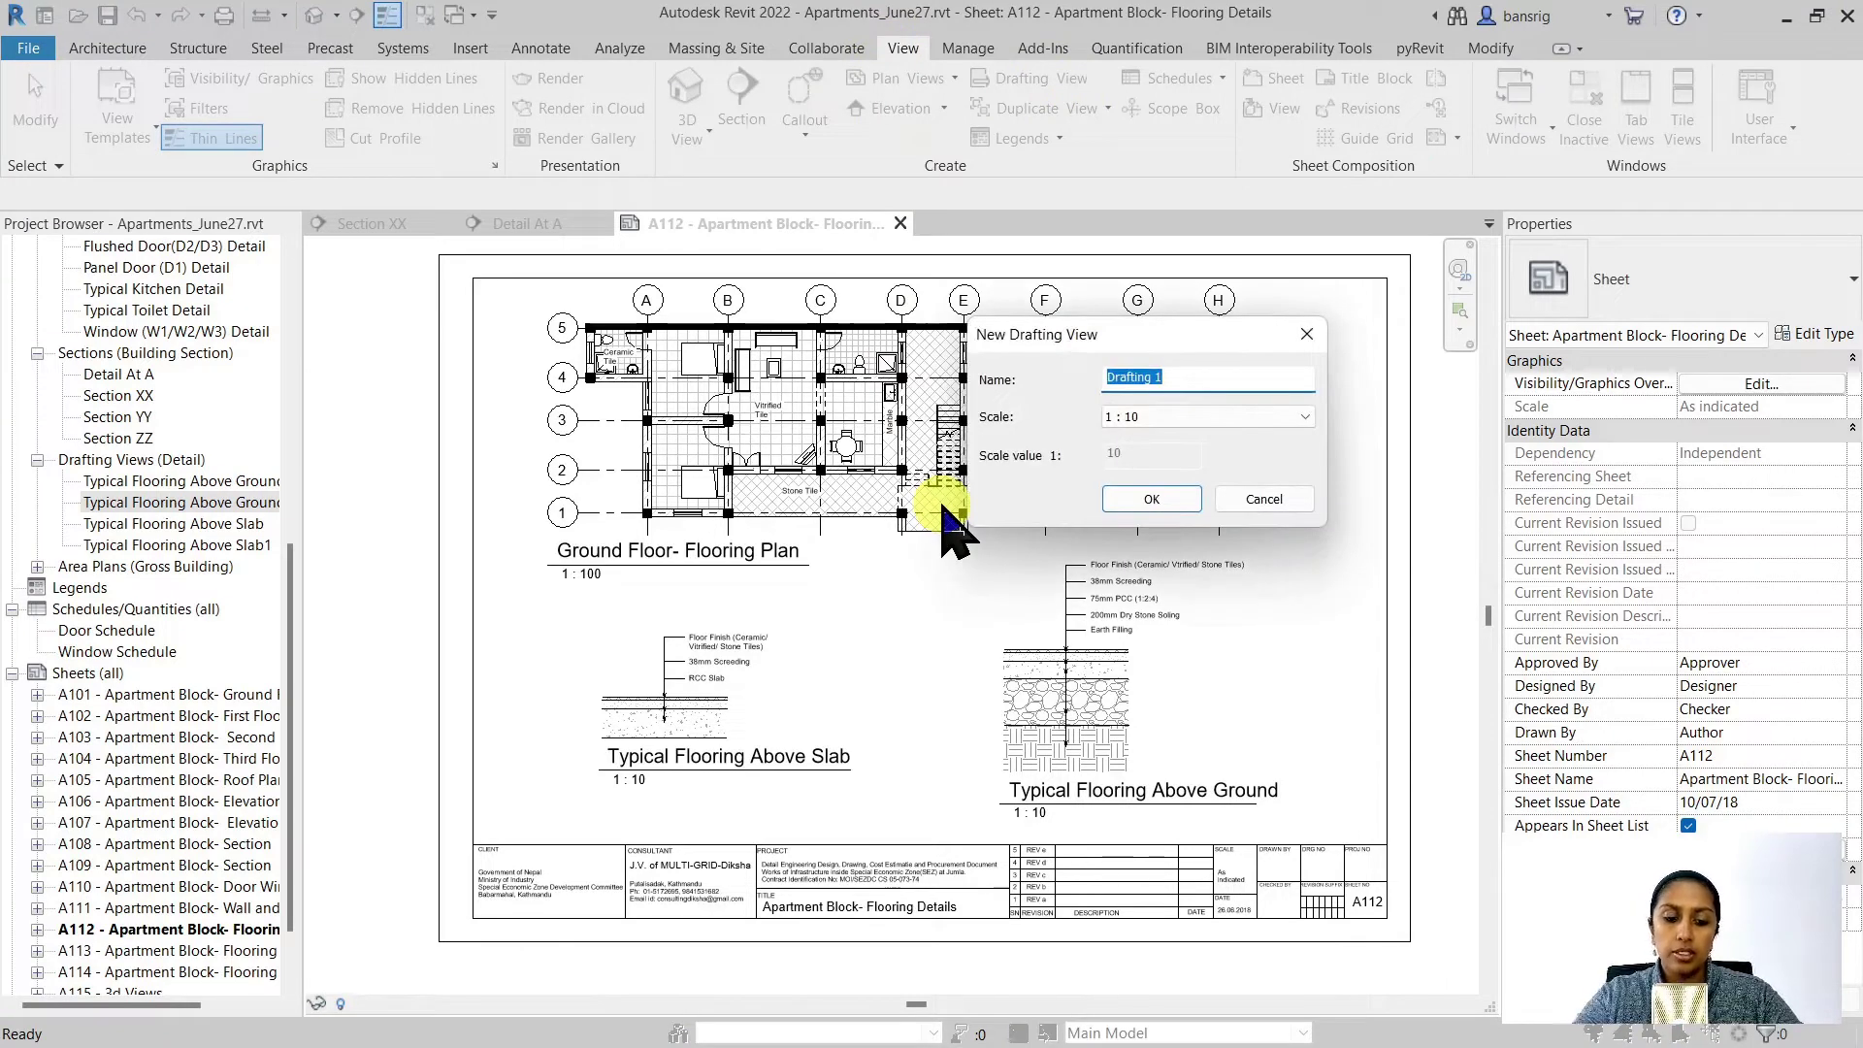
pyautogui.write('Custom Detail')
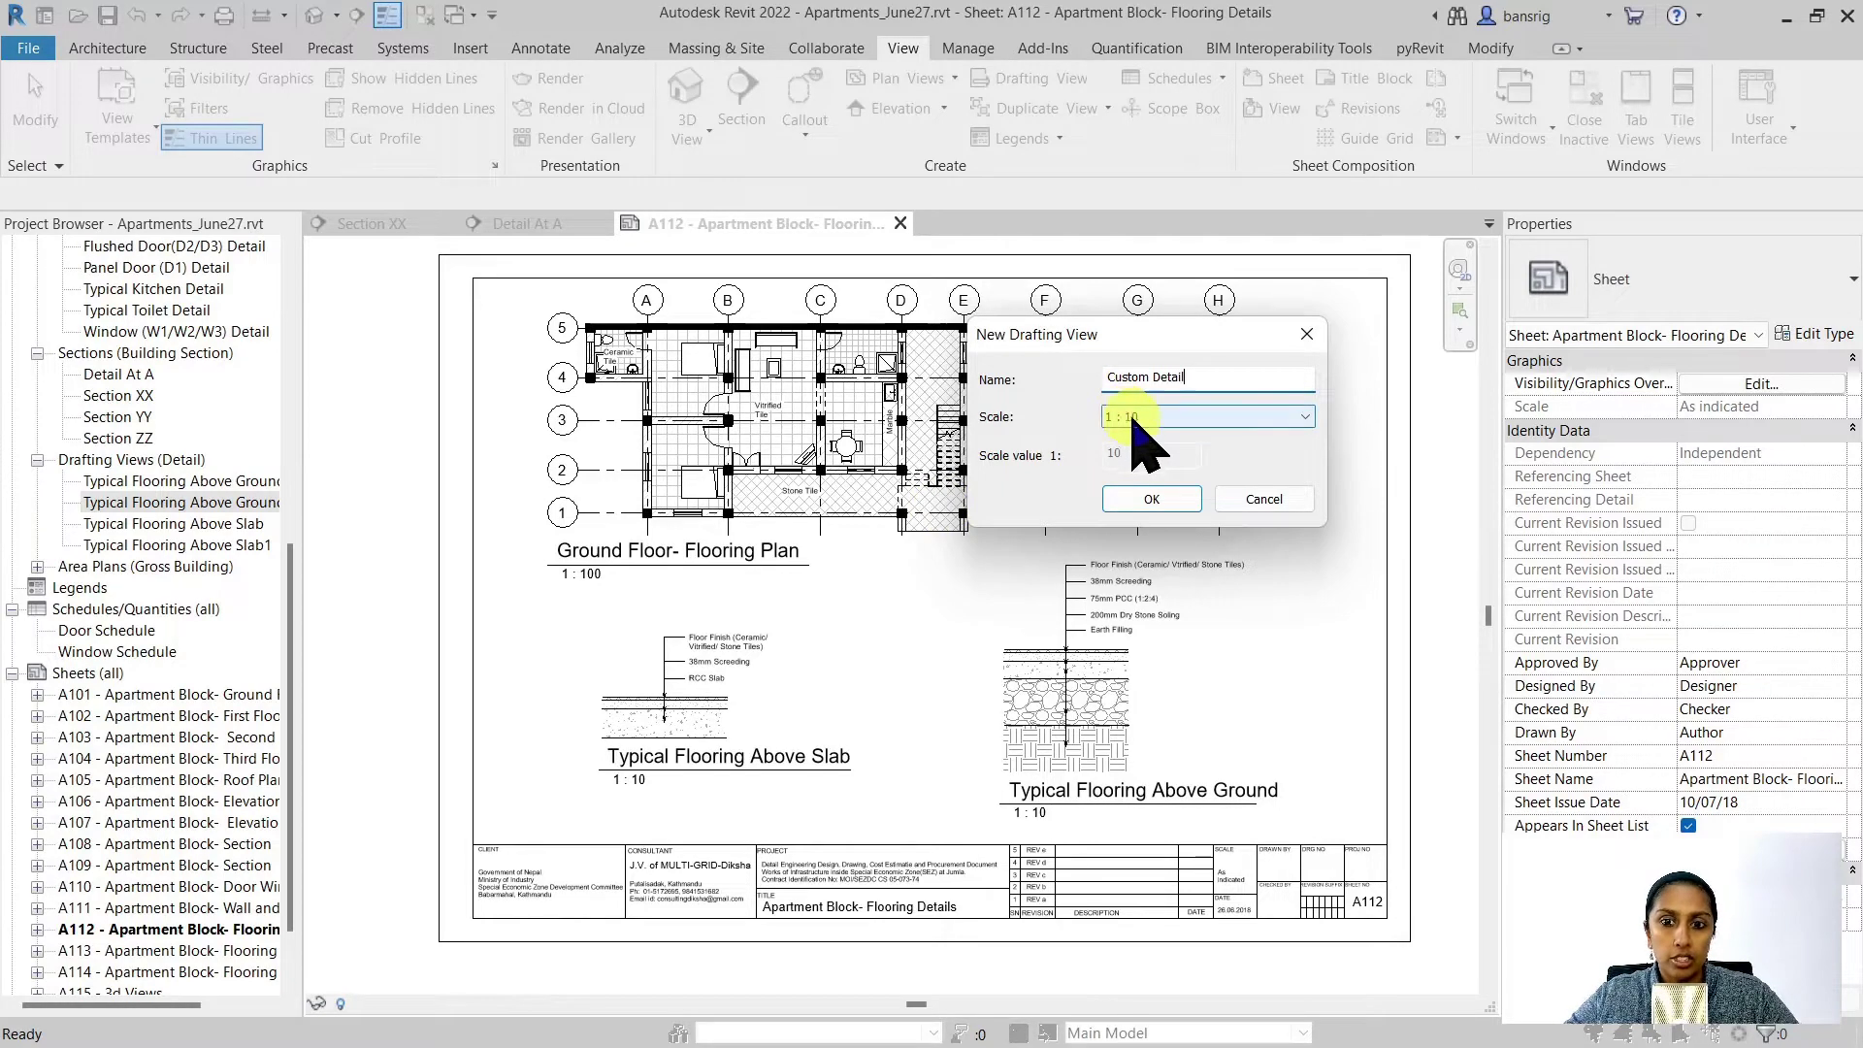
pyautogui.click(1168, 505)
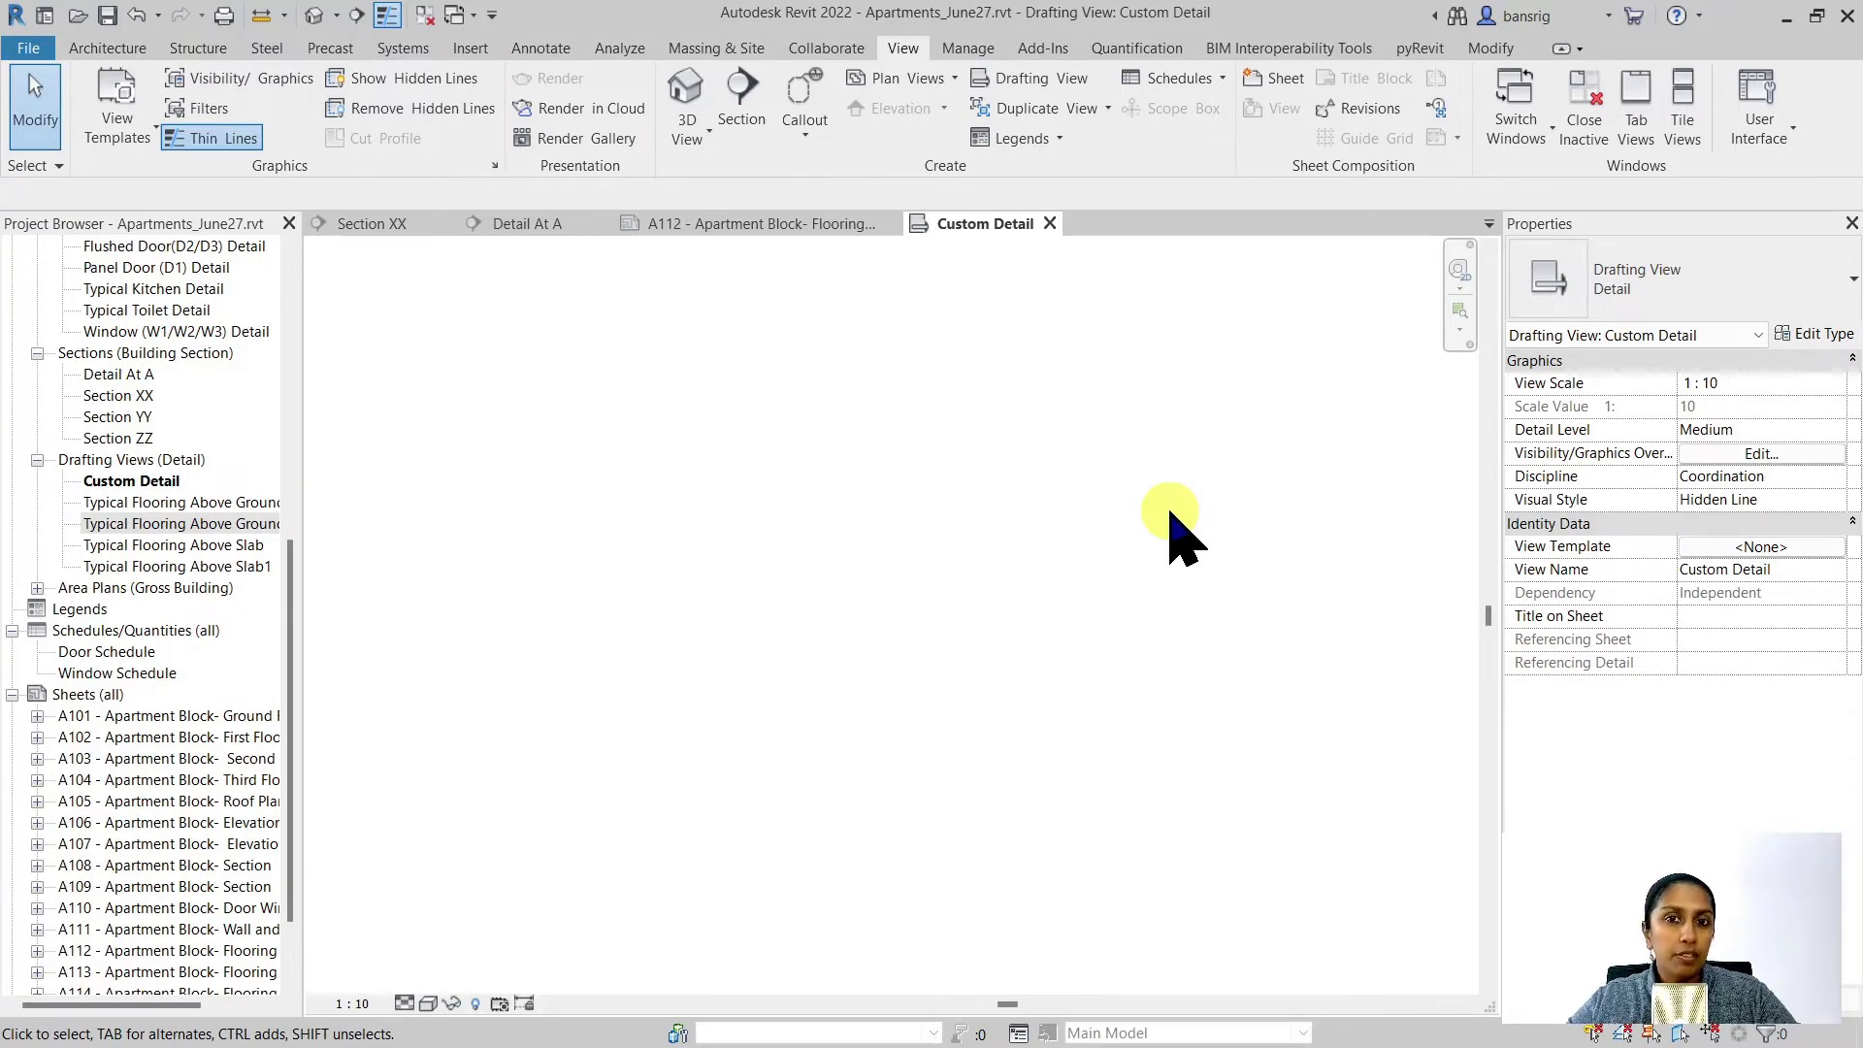
# - Draw a detail-line circle in the Custom Detail view
pyautogui.click(540, 48)
pyautogui.click(545, 100)
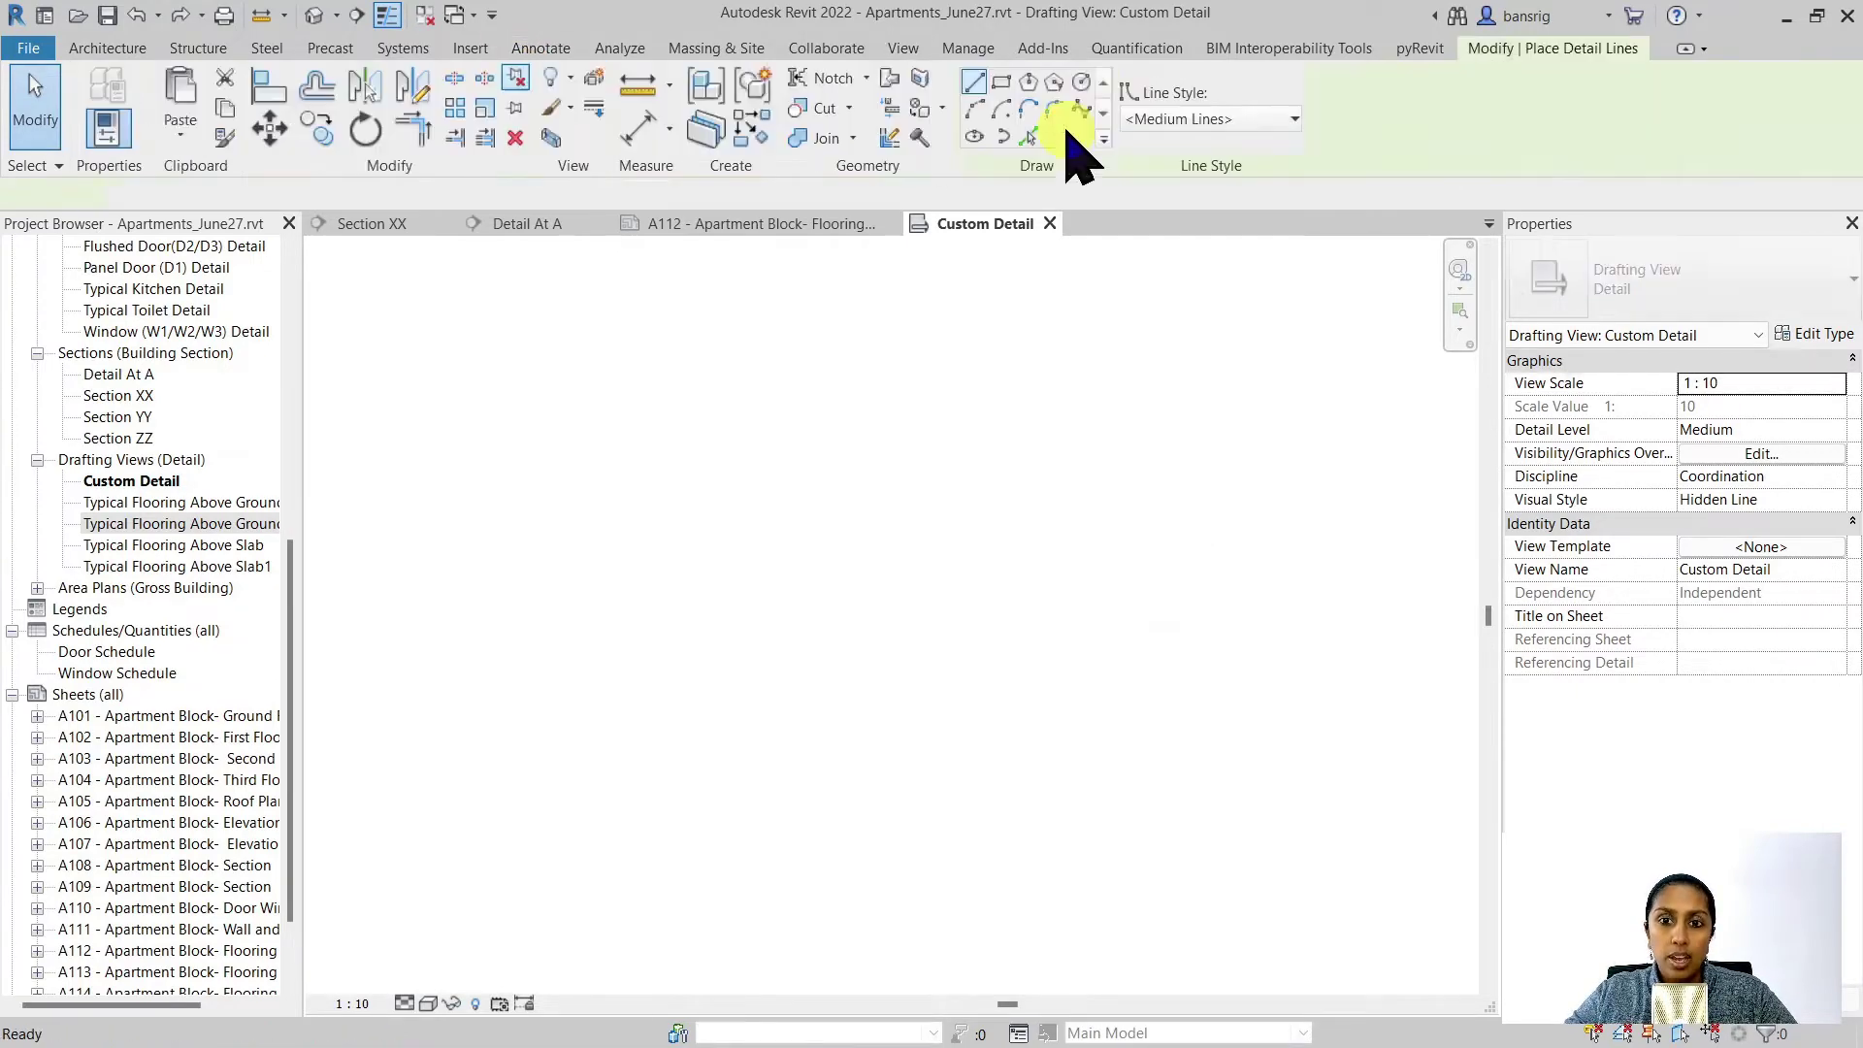
pyautogui.click(1081, 81)
pyautogui.click(871, 555)
pyautogui.click(1126, 763)
pyautogui.press('Escape')
pyautogui.press('Escape')
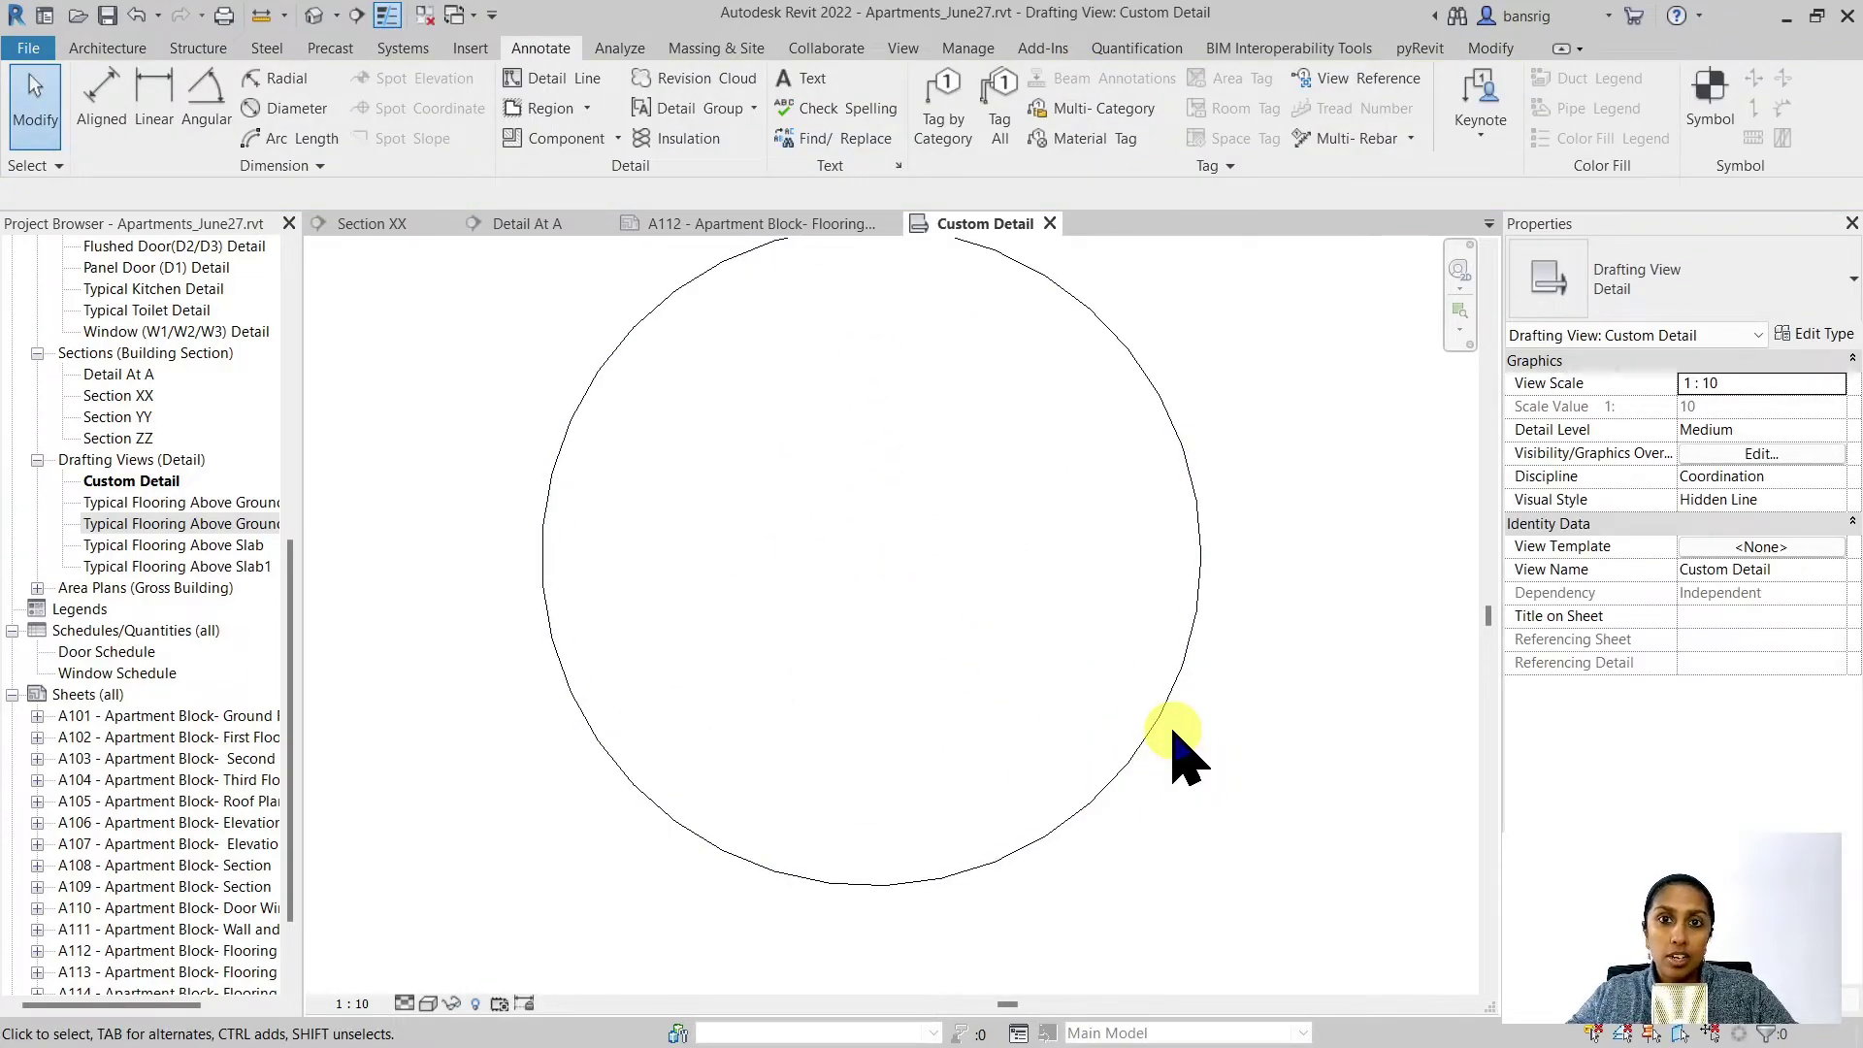
# - Set the Custom Detail view scale to 1 : 25 and select Typical Flooring Above Ground1
pyautogui.scroll(-1, 1133, 679)
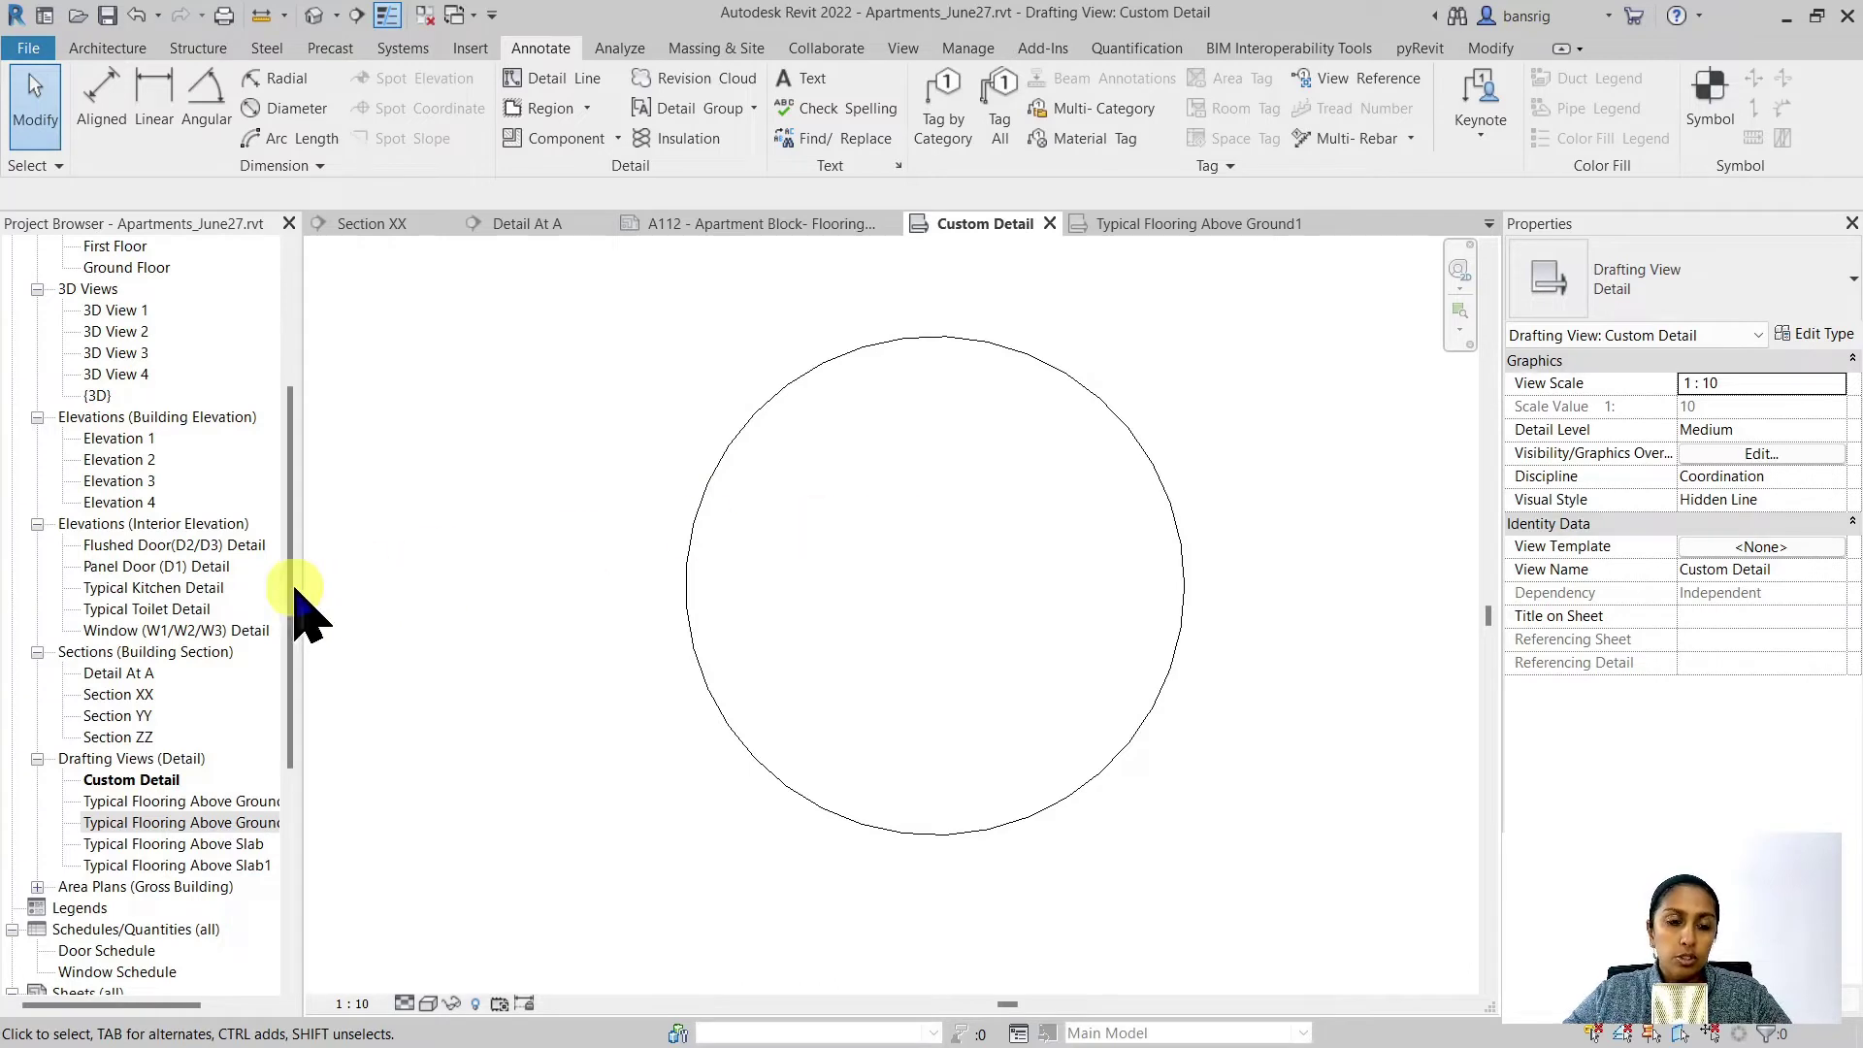
pyautogui.click(124, 759)
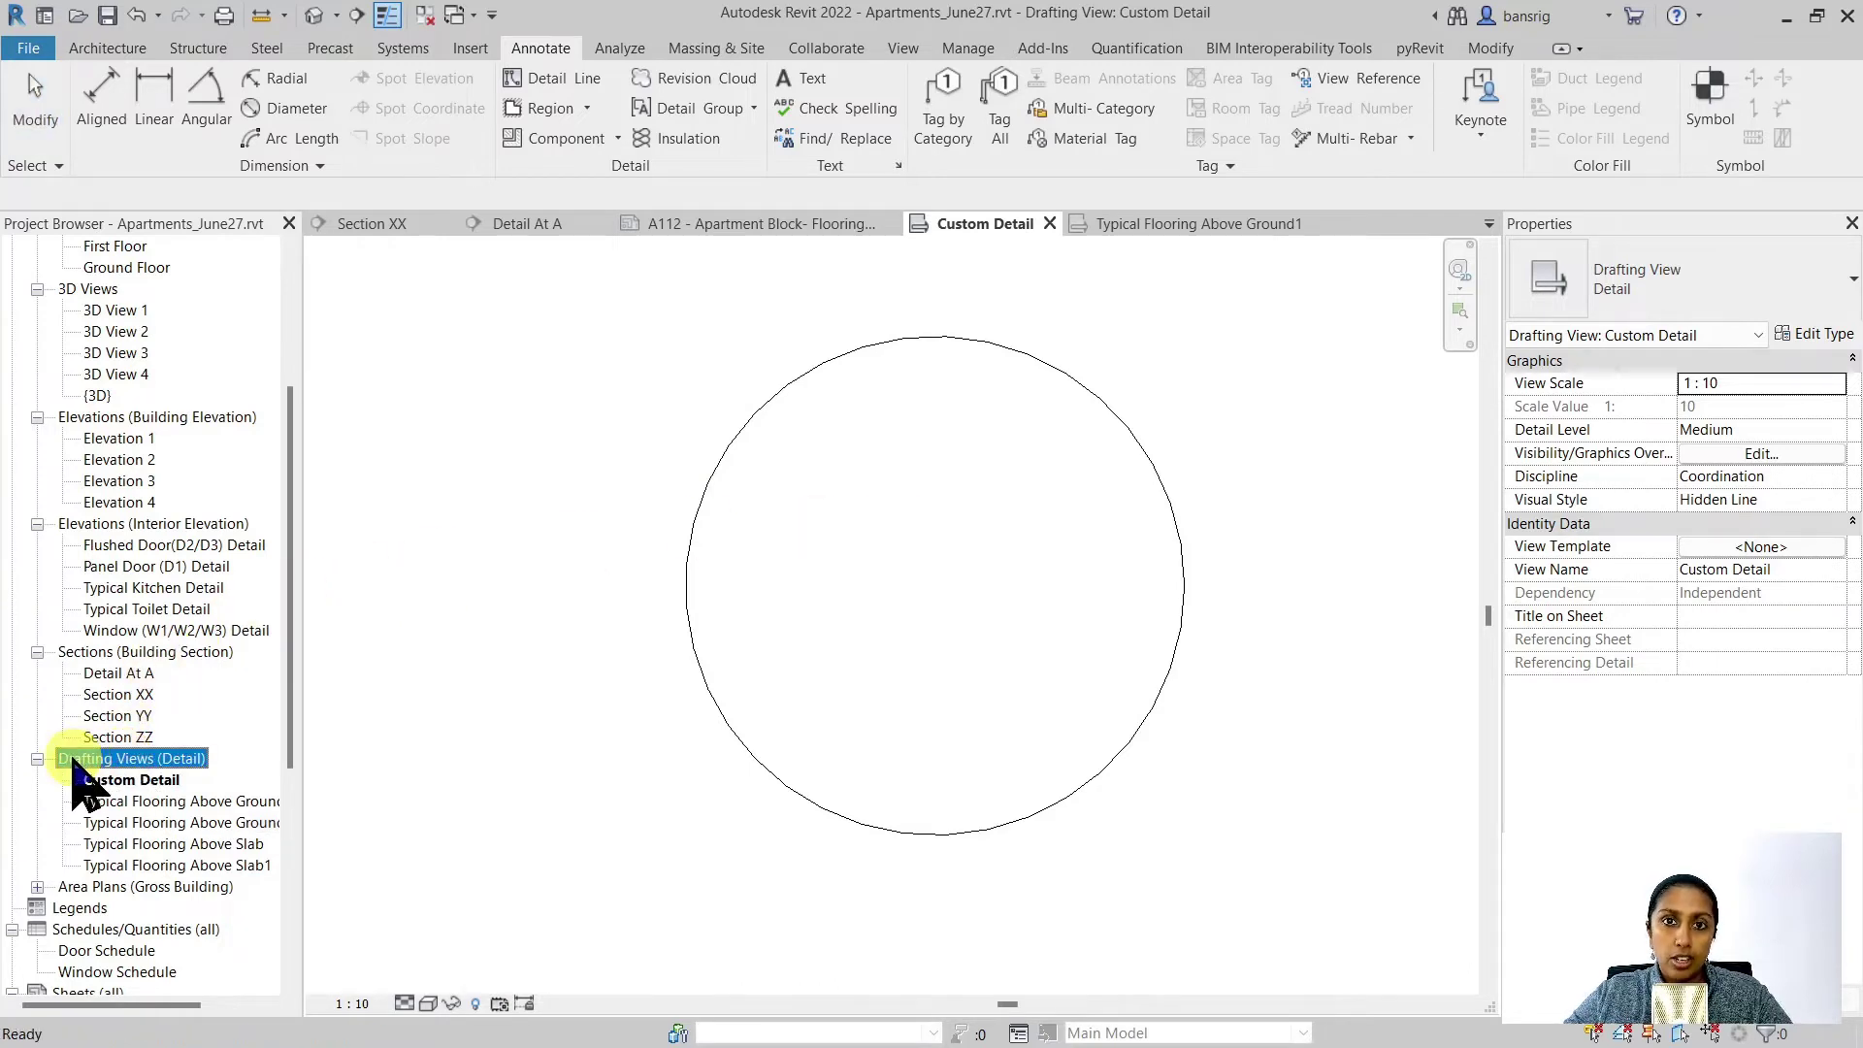
pyautogui.click(357, 1004)
pyautogui.click(371, 805)
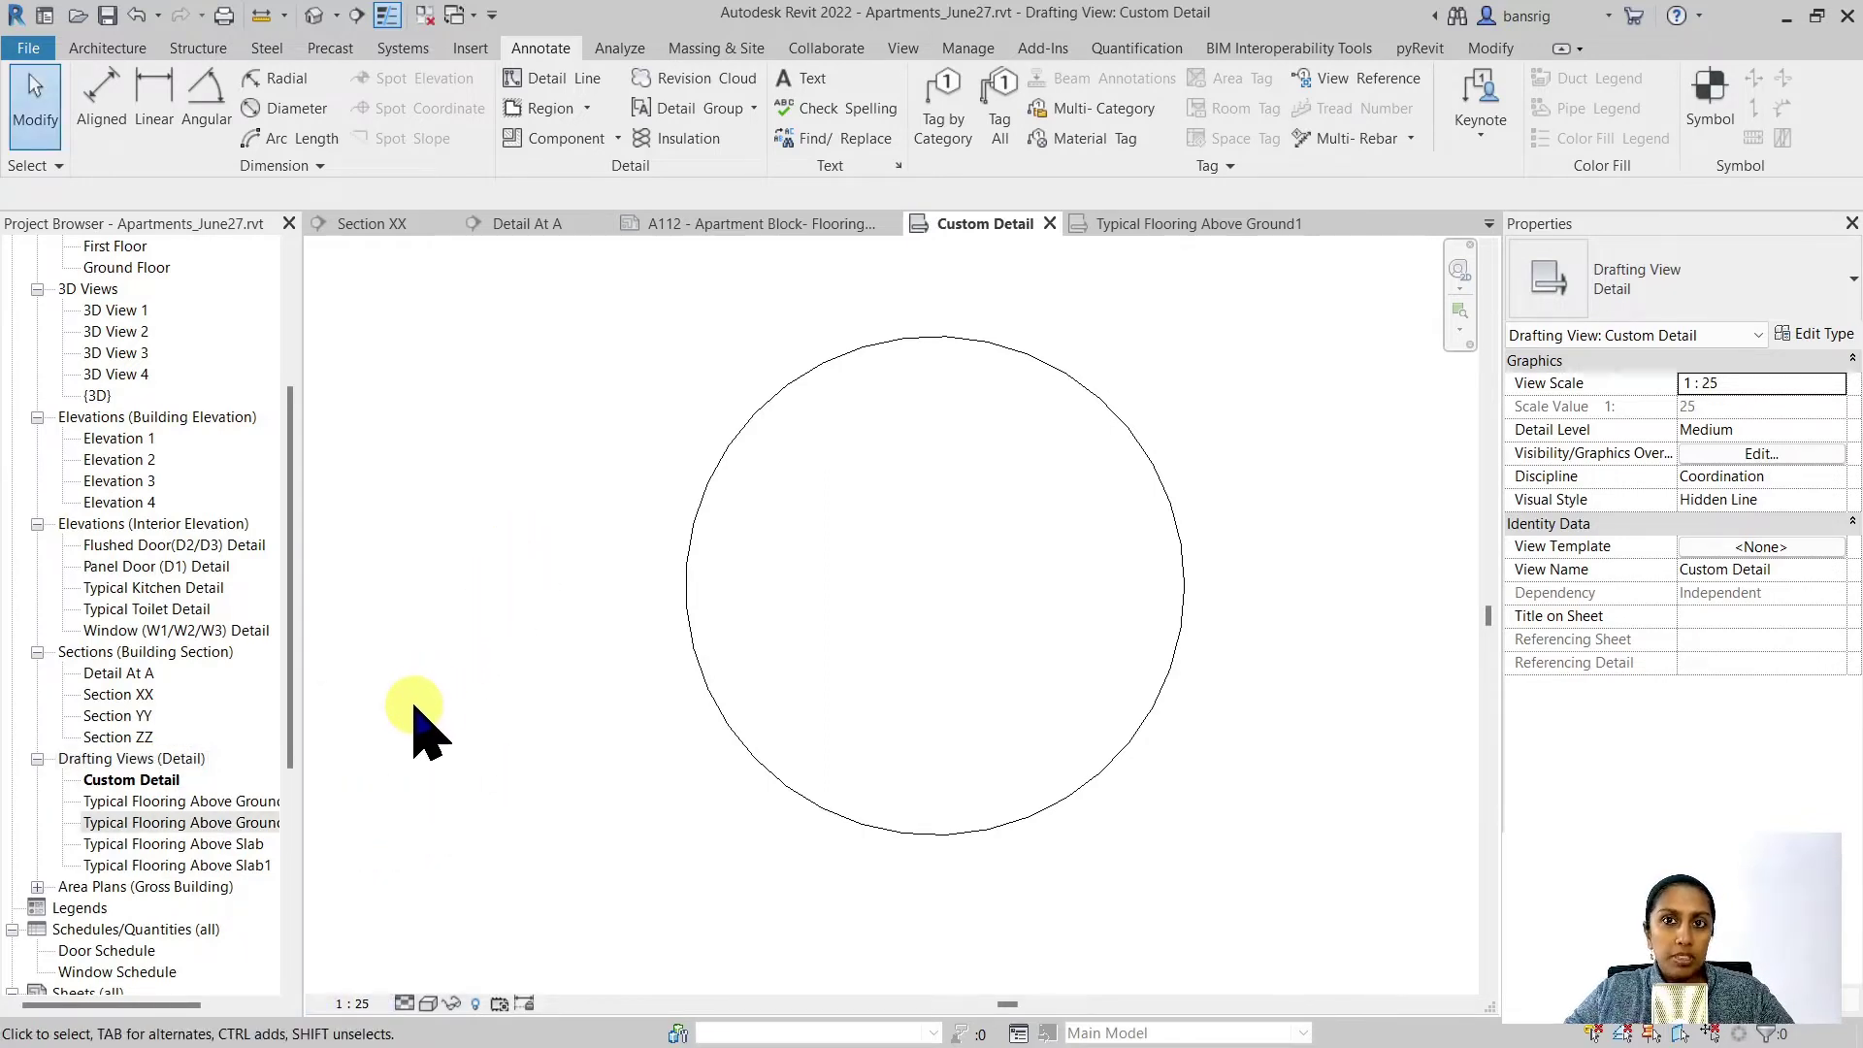
pyautogui.click(254, 821)
# - Open Typical Flooring Above Ground1 and inspect the 200mm stone soling region and layer text notes
pyautogui.doubleClick(254, 822)
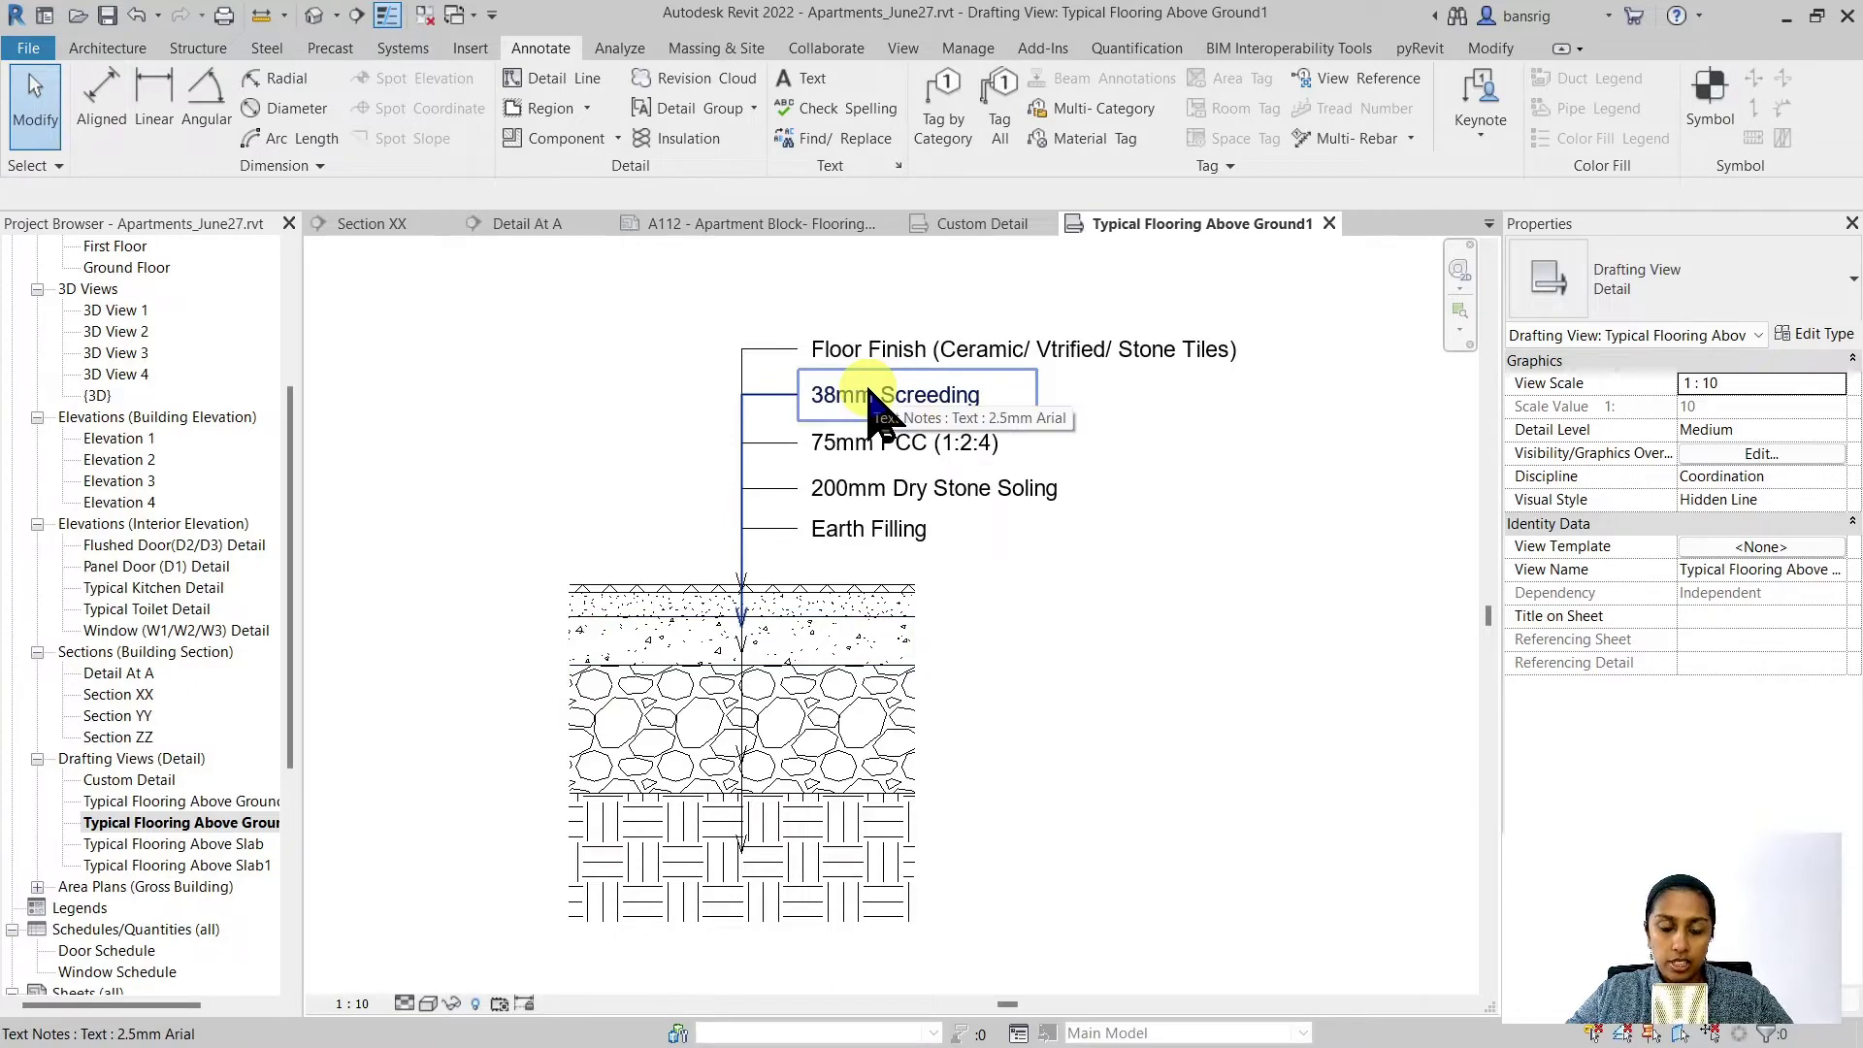
pyautogui.click(692, 776)
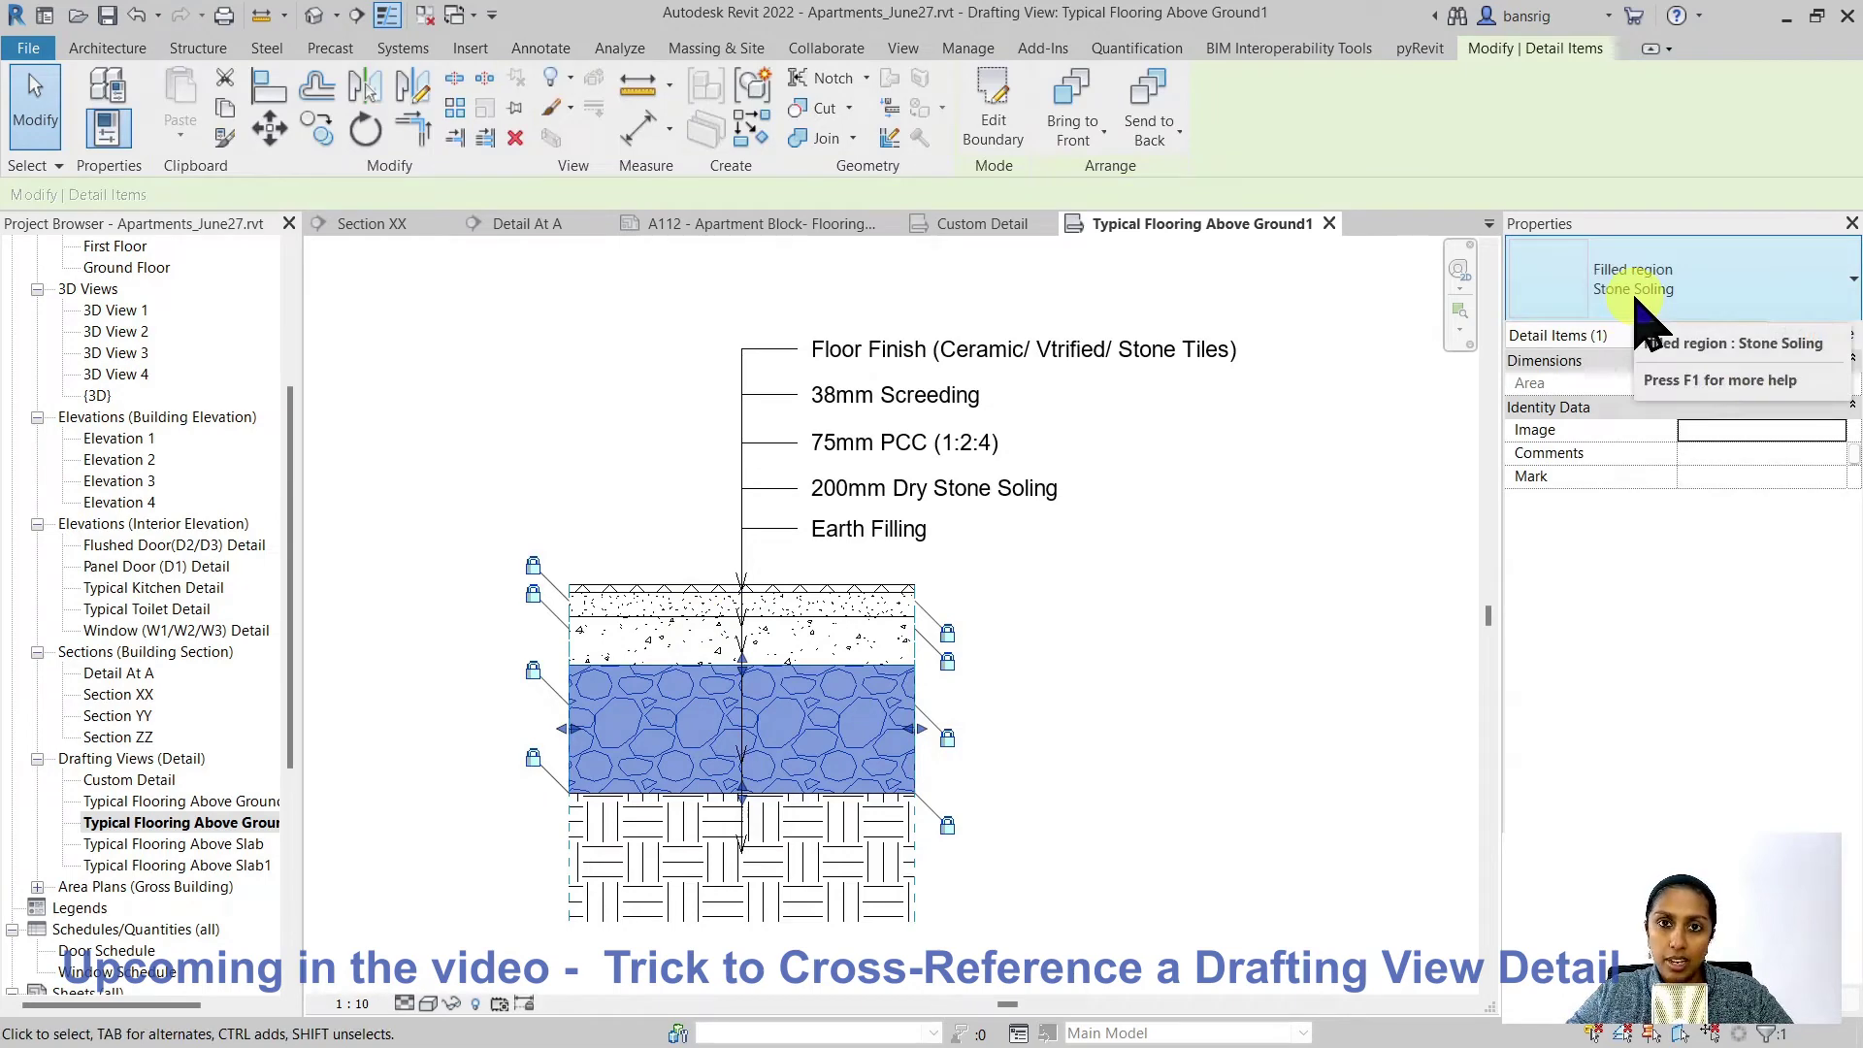
pyautogui.click(853, 351)
pyautogui.click(854, 398)
pyautogui.press('Escape')
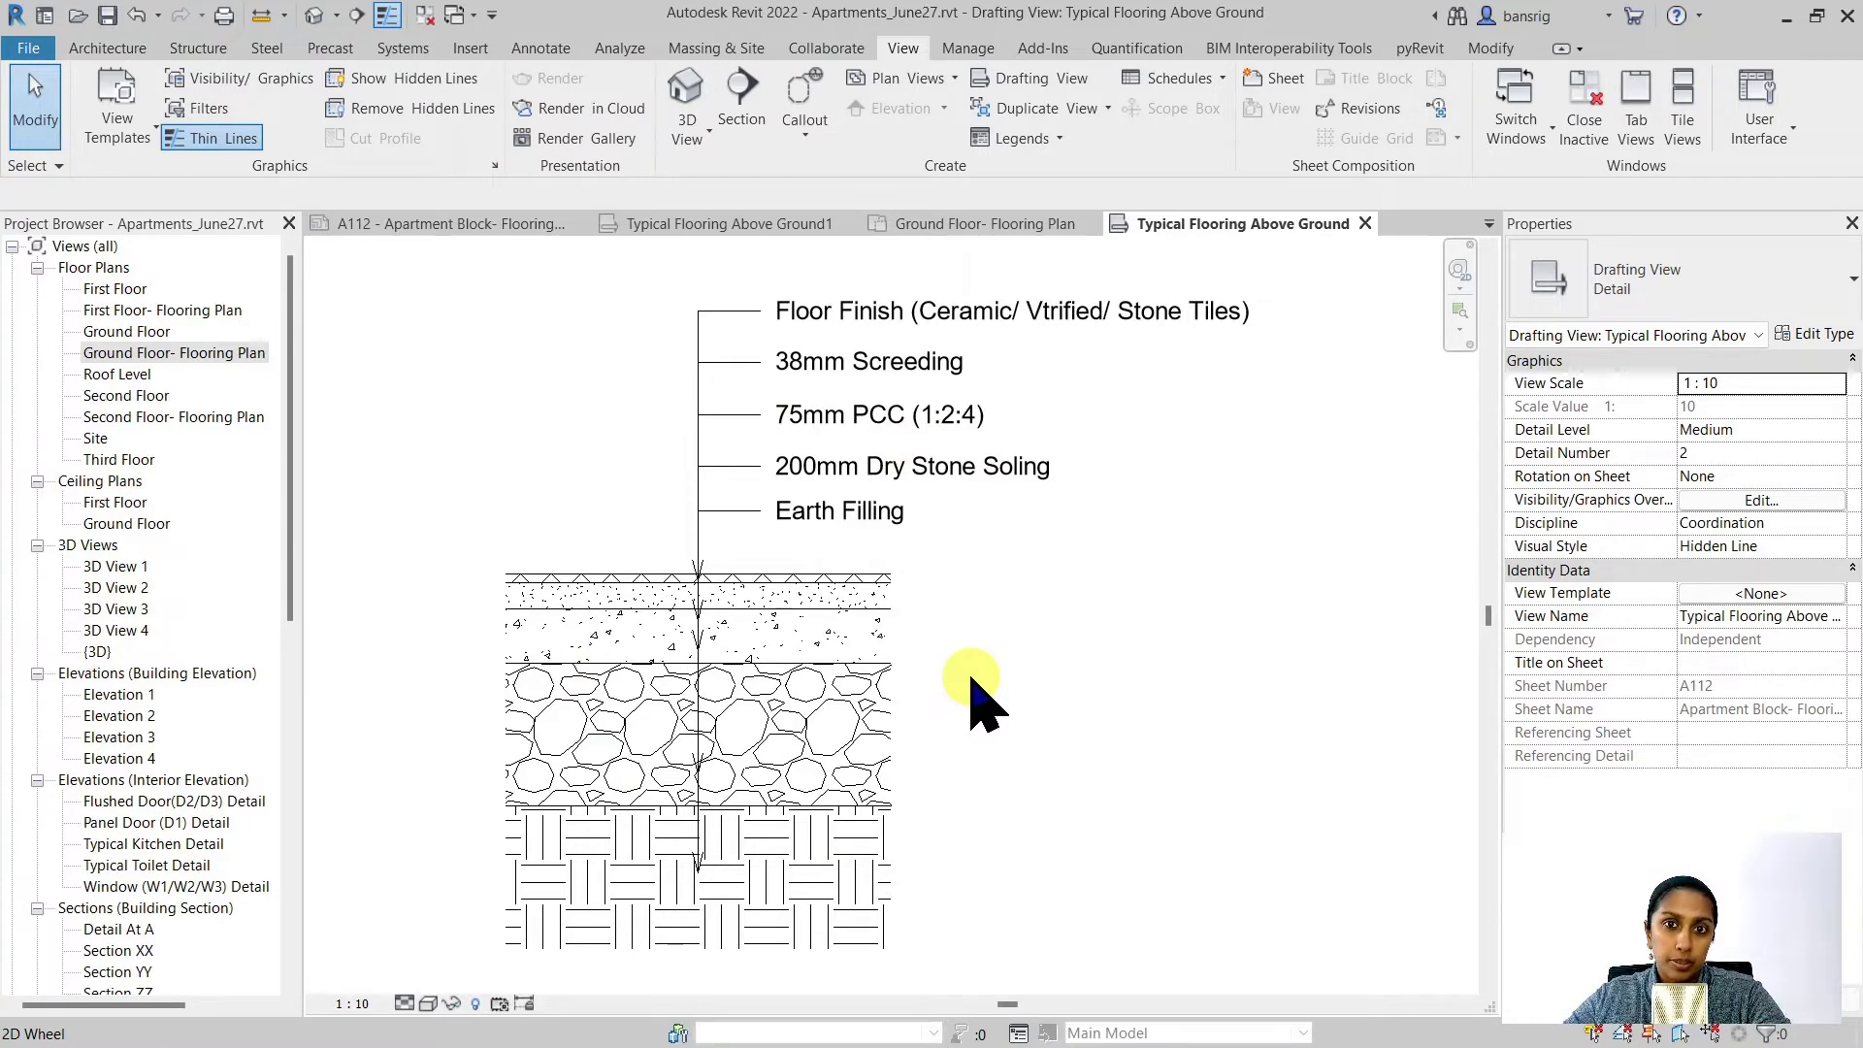
# - In Ground Floor- Flooring Plan, set a new section to reference Typical Flooring Above Ground (2/A112)
pyautogui.doubleClick(194, 353)
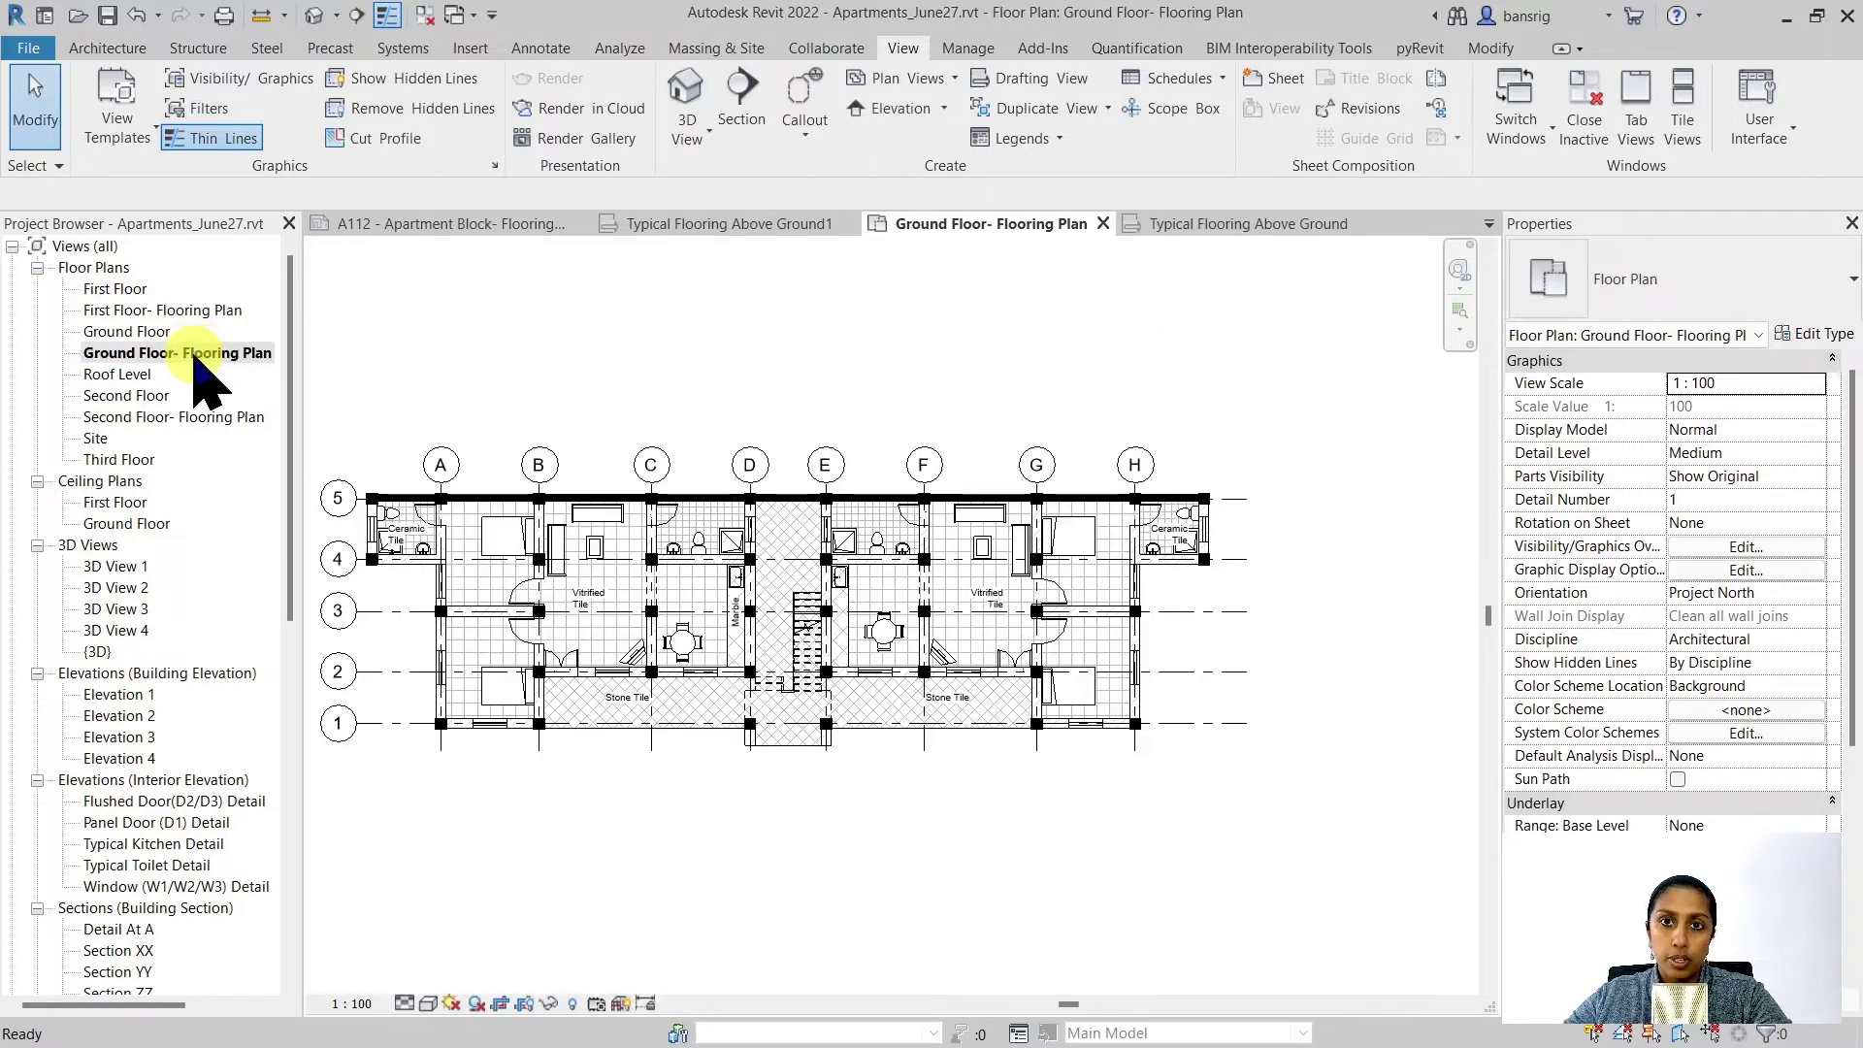
pyautogui.scroll(4, 1197, 782)
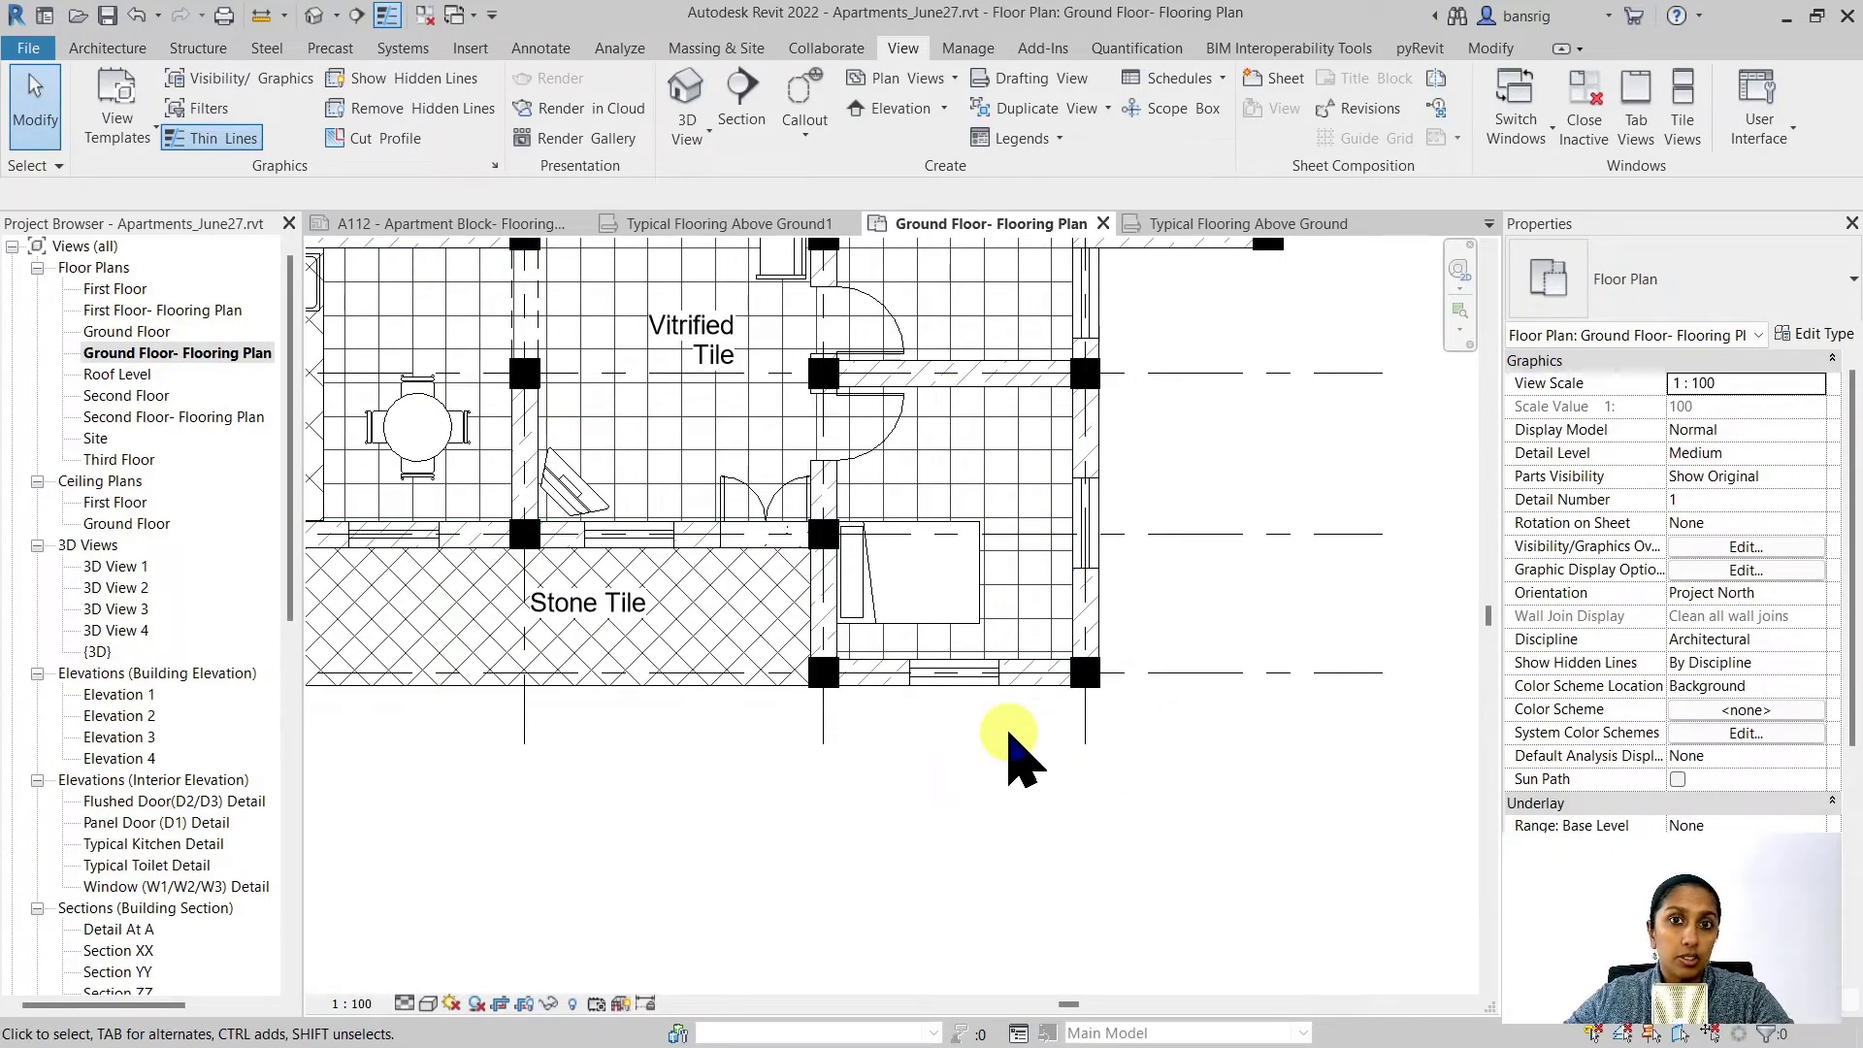
pyautogui.click(745, 97)
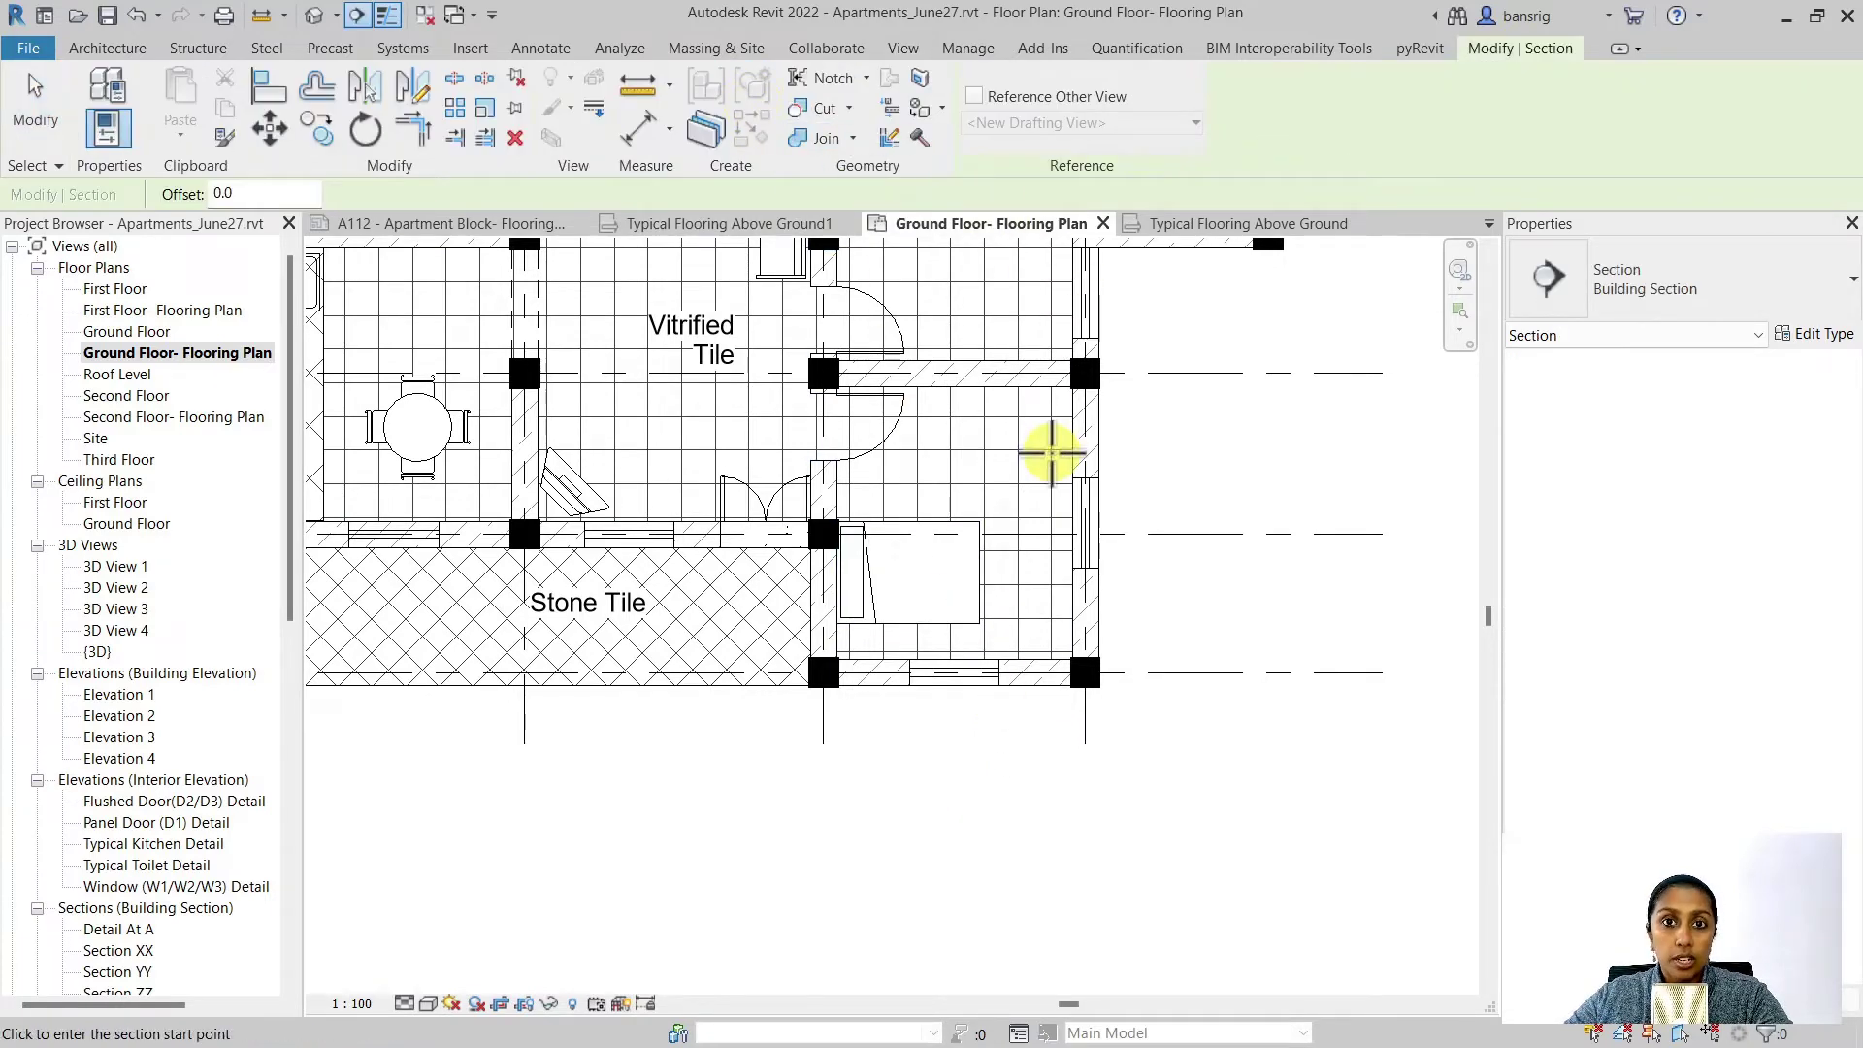
pyautogui.click(973, 96)
pyautogui.click(1131, 124)
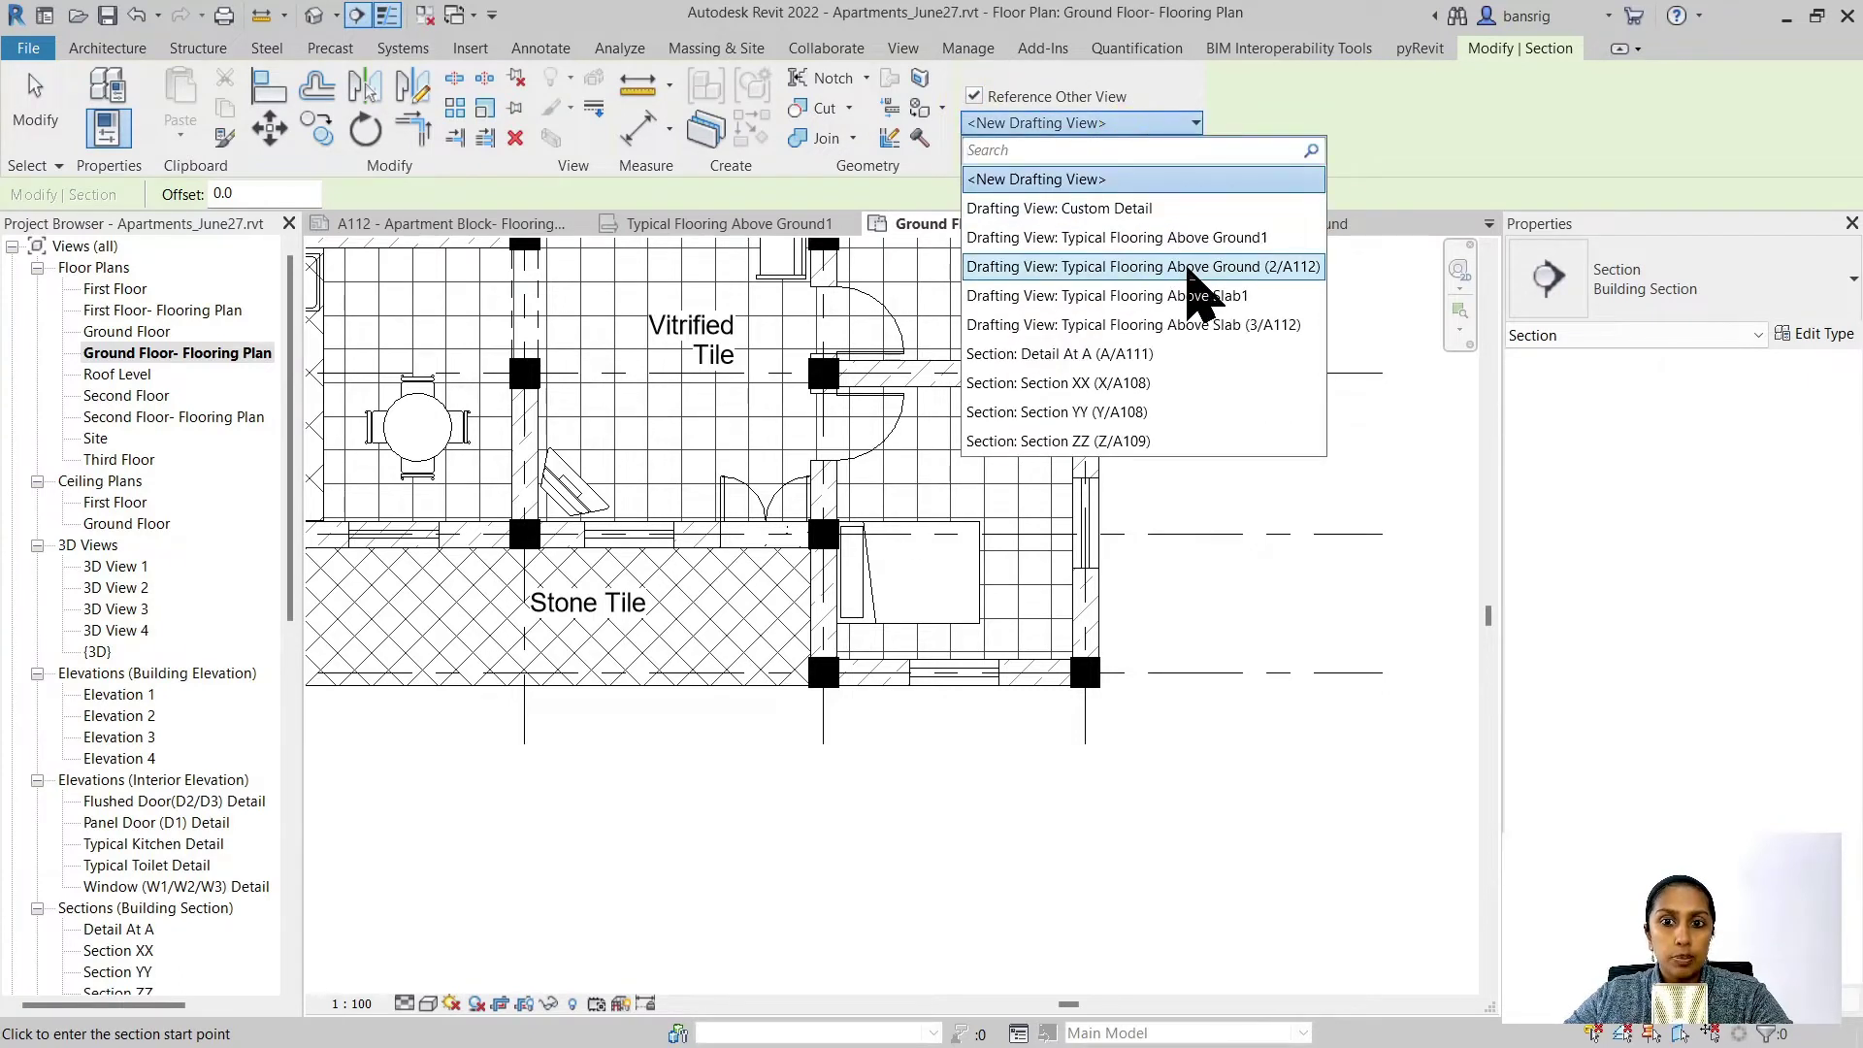
pyautogui.click(1197, 264)
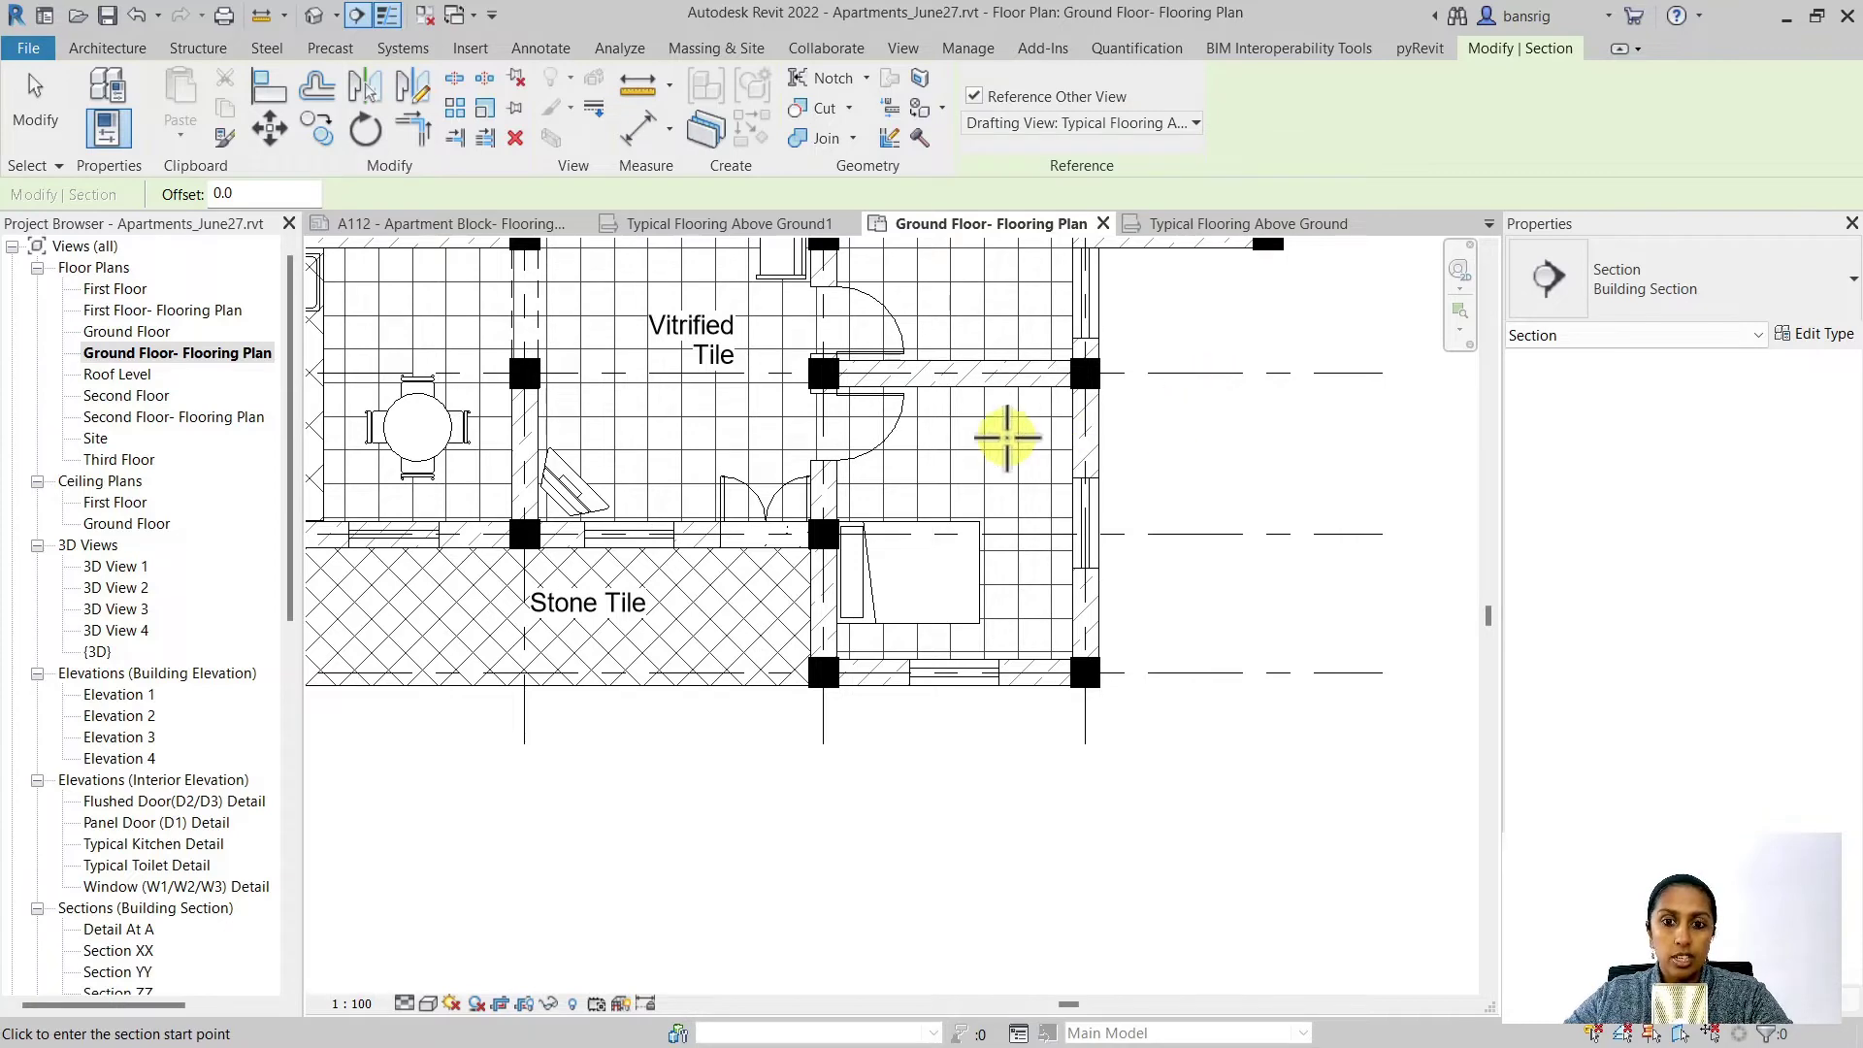
# - Draw the section across the room, open its referenced view, then return to the plan
pyautogui.click(947, 441)
pyautogui.click(1211, 444)
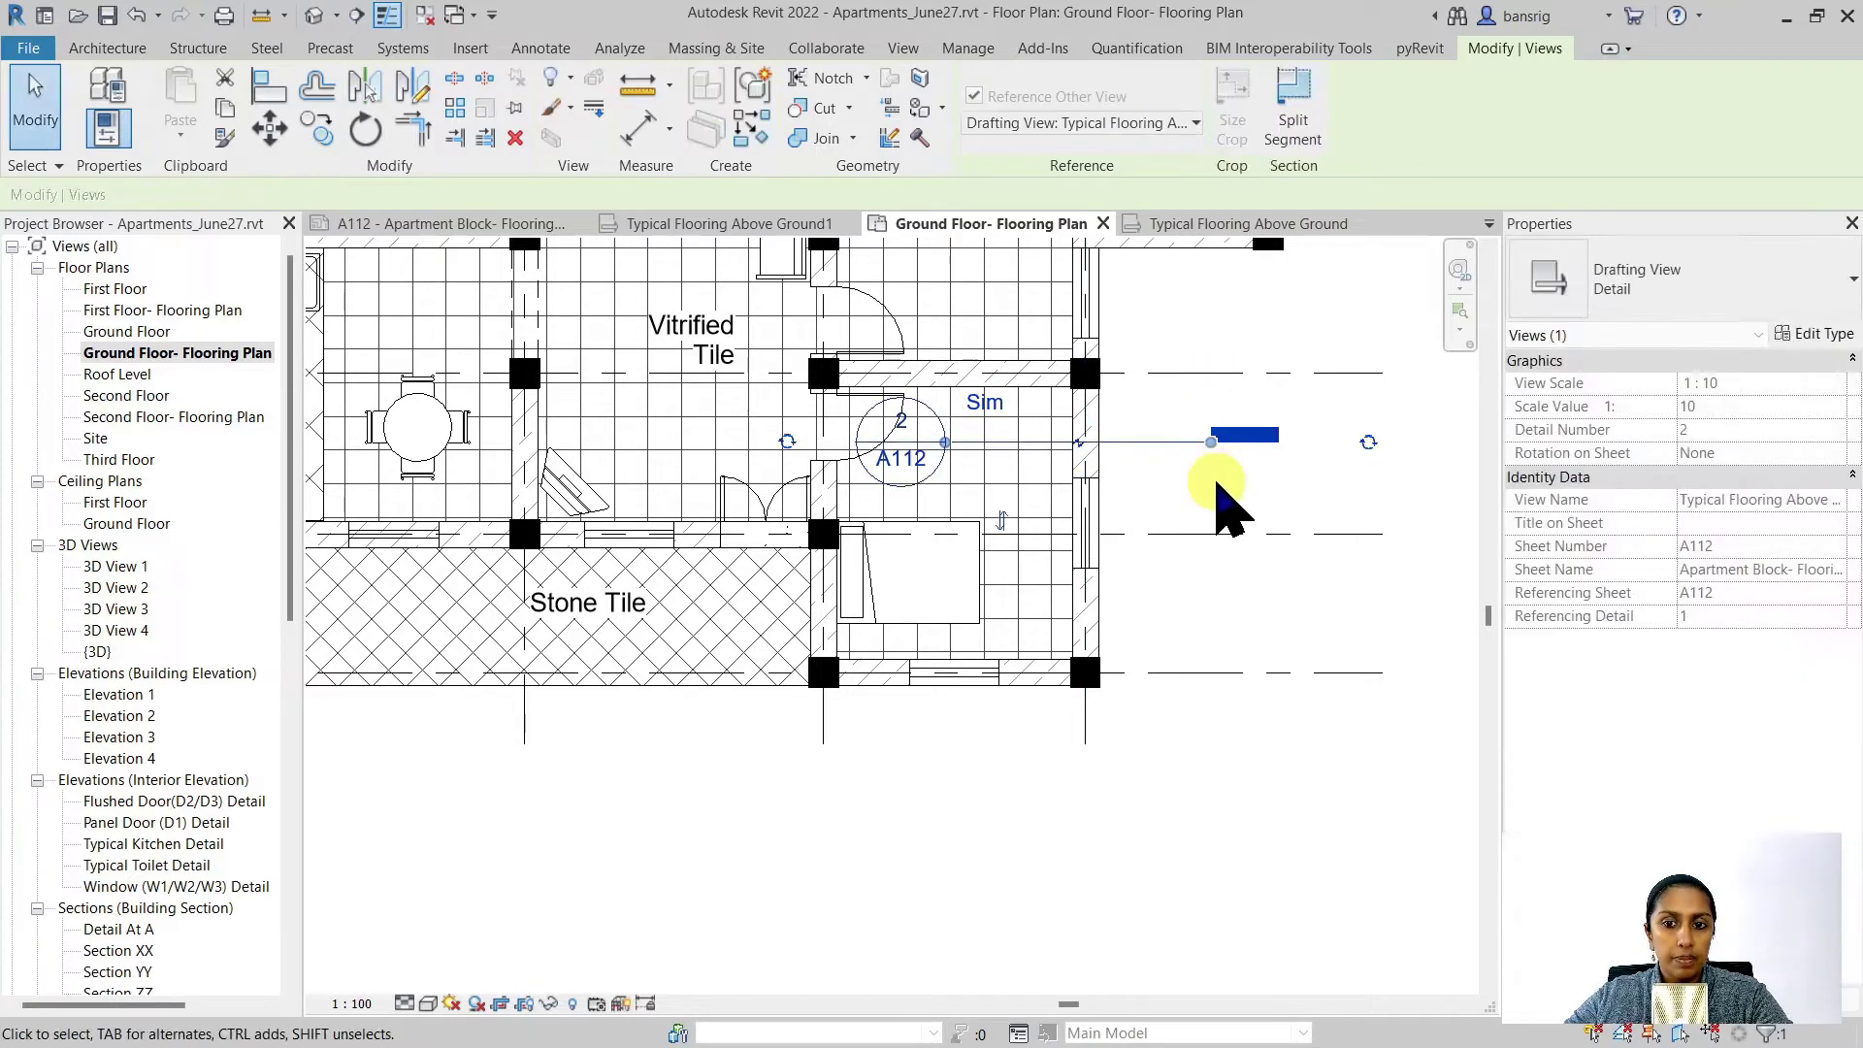
pyautogui.press('Escape')
pyautogui.doubleClick(903, 447)
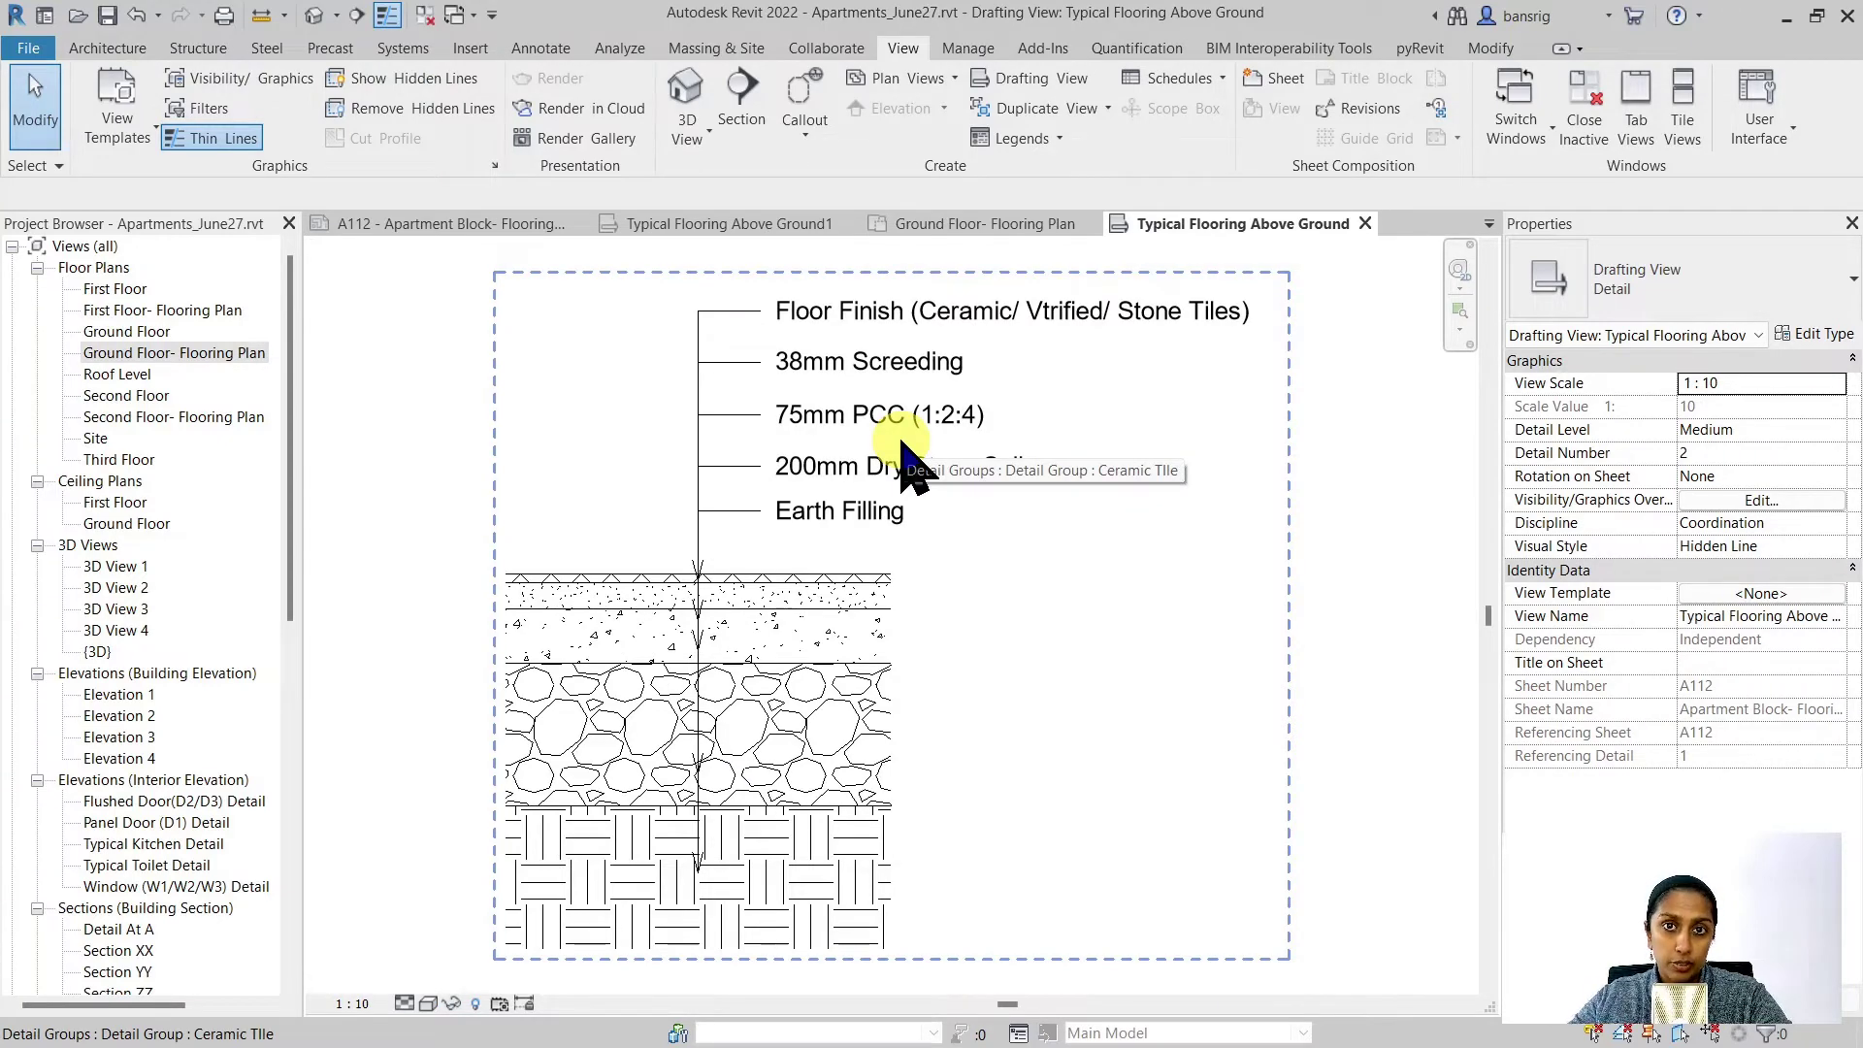
pyautogui.hotkey('ctrl', 'Tab')
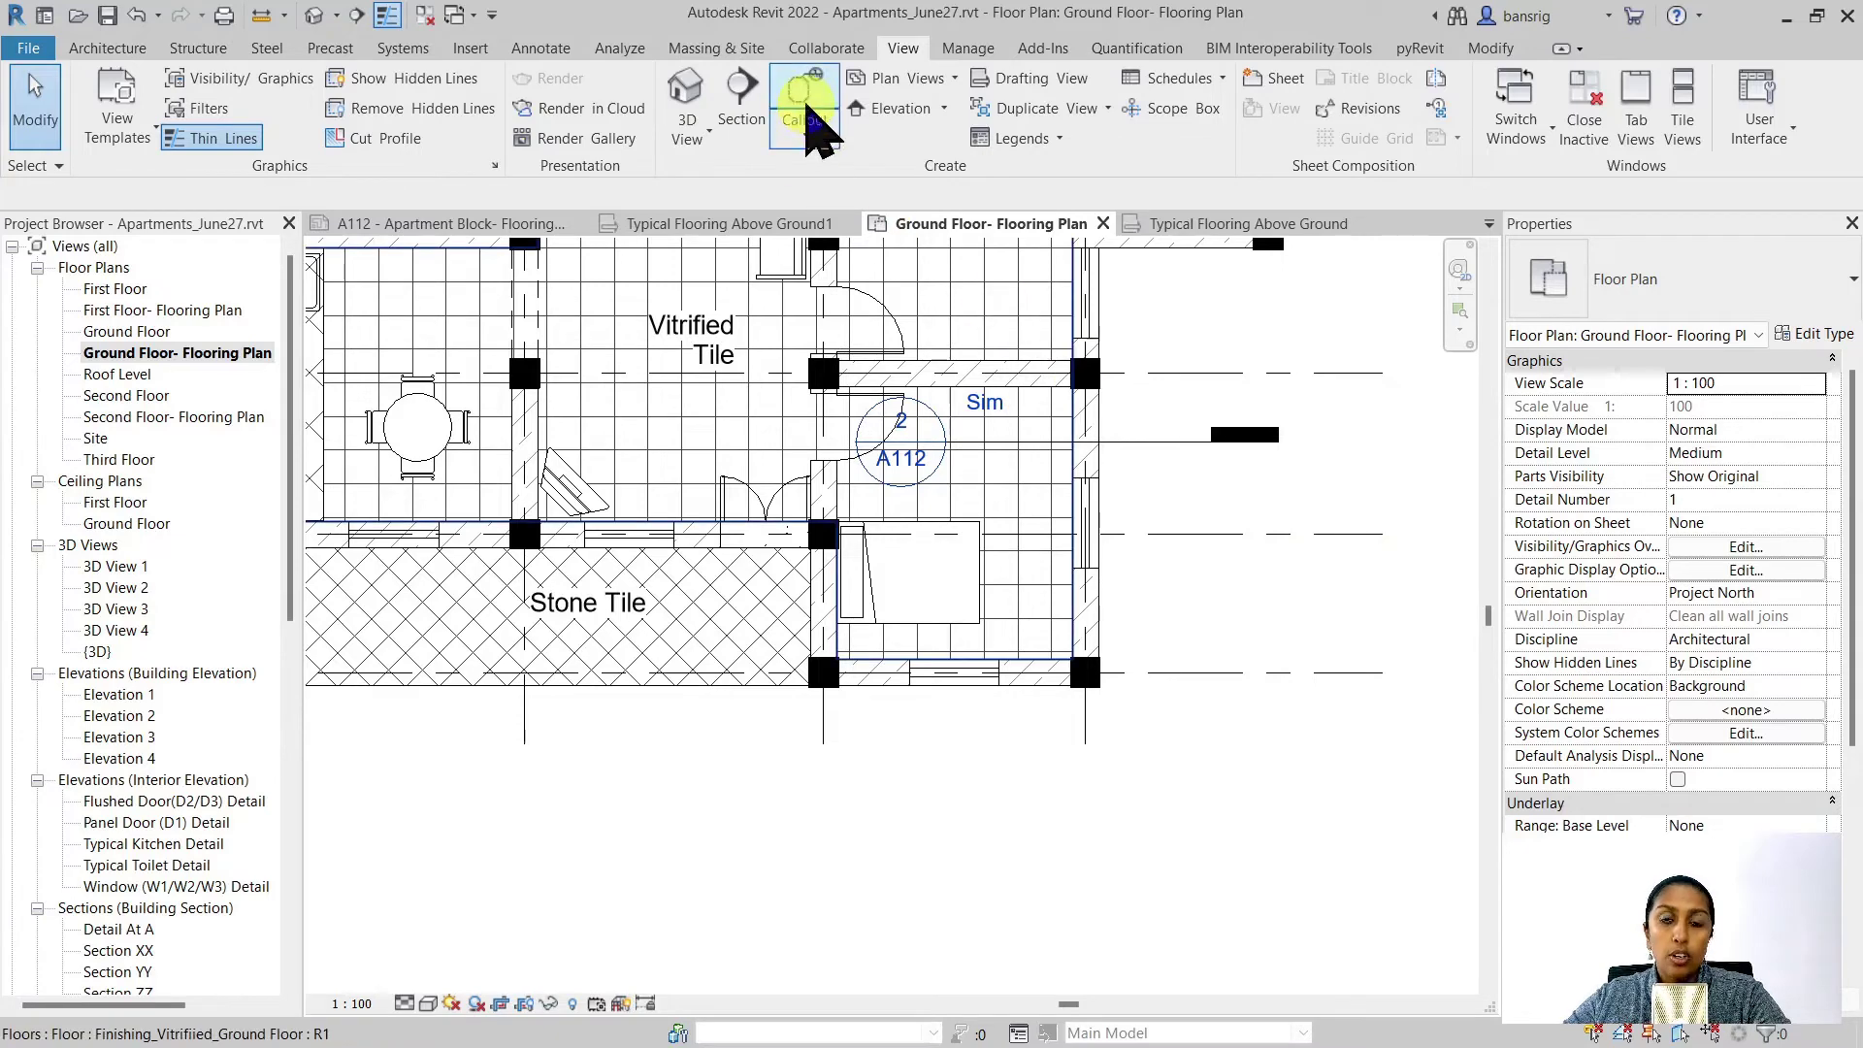
# - Place a callout near the wall referencing Typical Flooring Above Ground (2/A112) and open it from its head
pyautogui.click(801, 104)
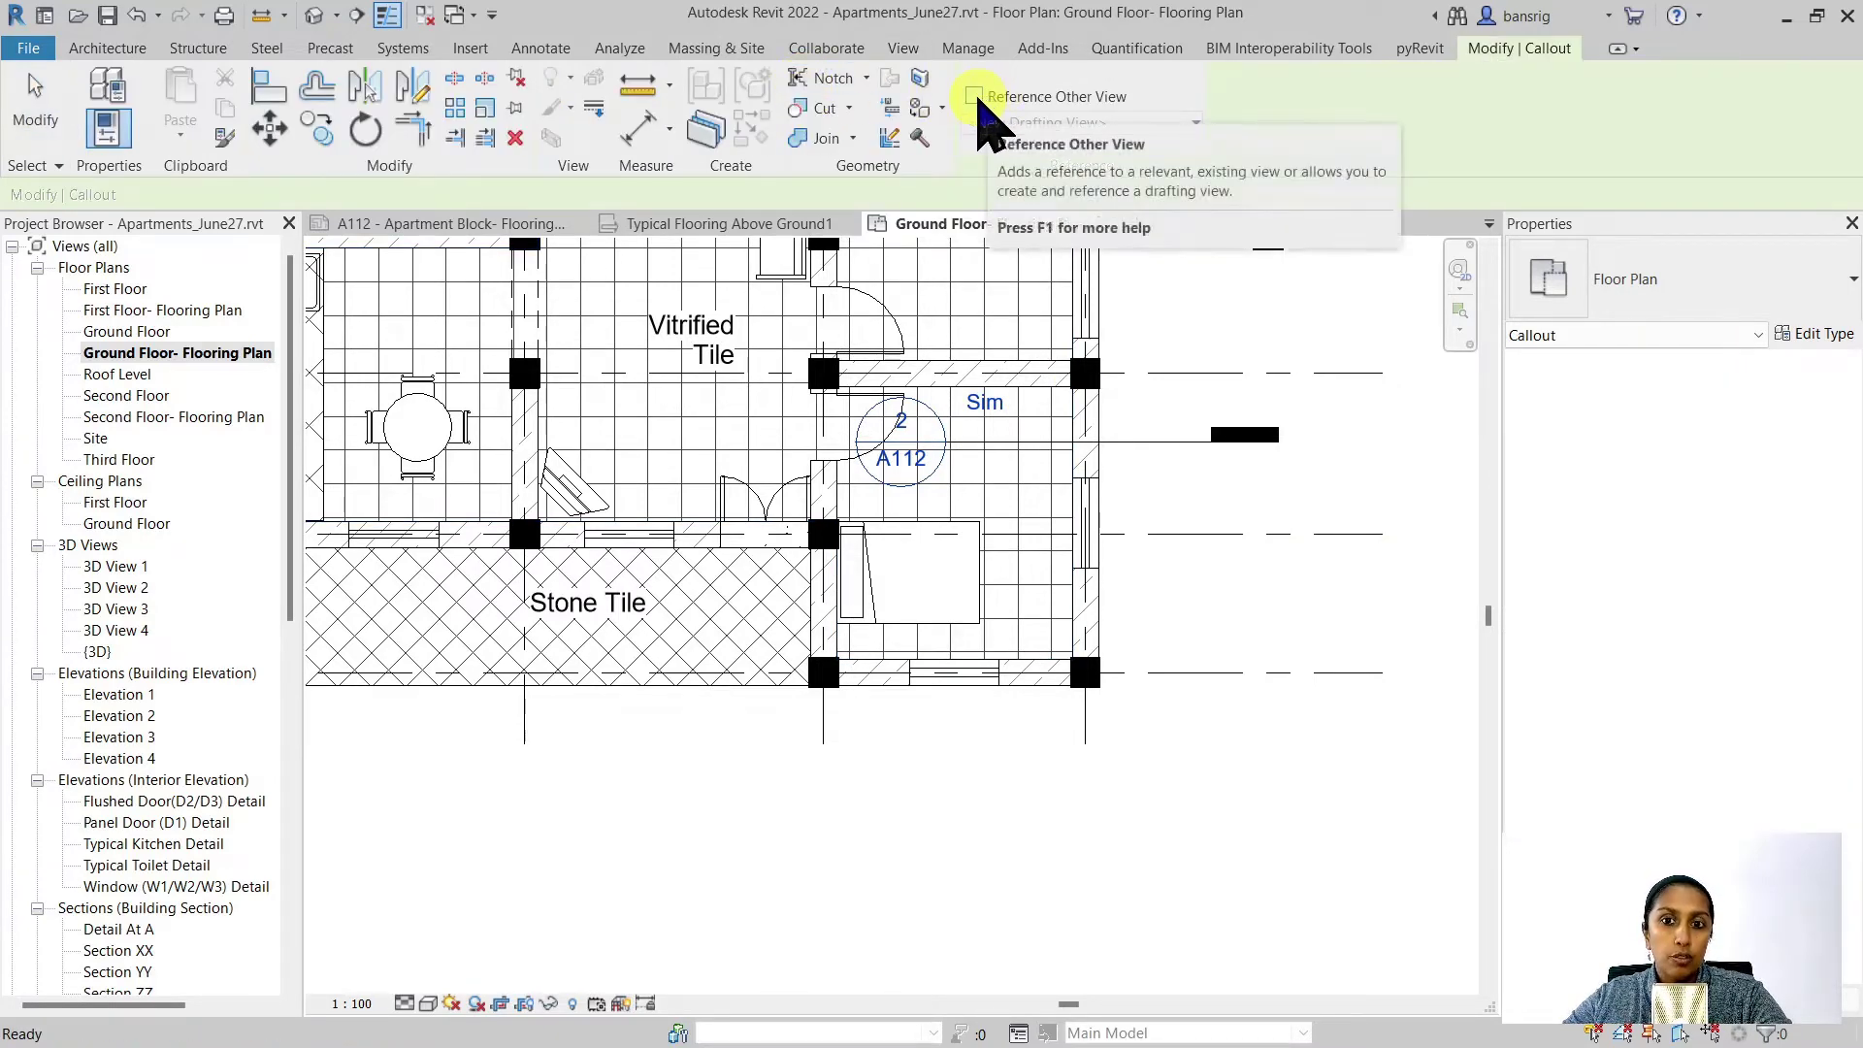
pyautogui.click(982, 97)
pyautogui.click(1036, 124)
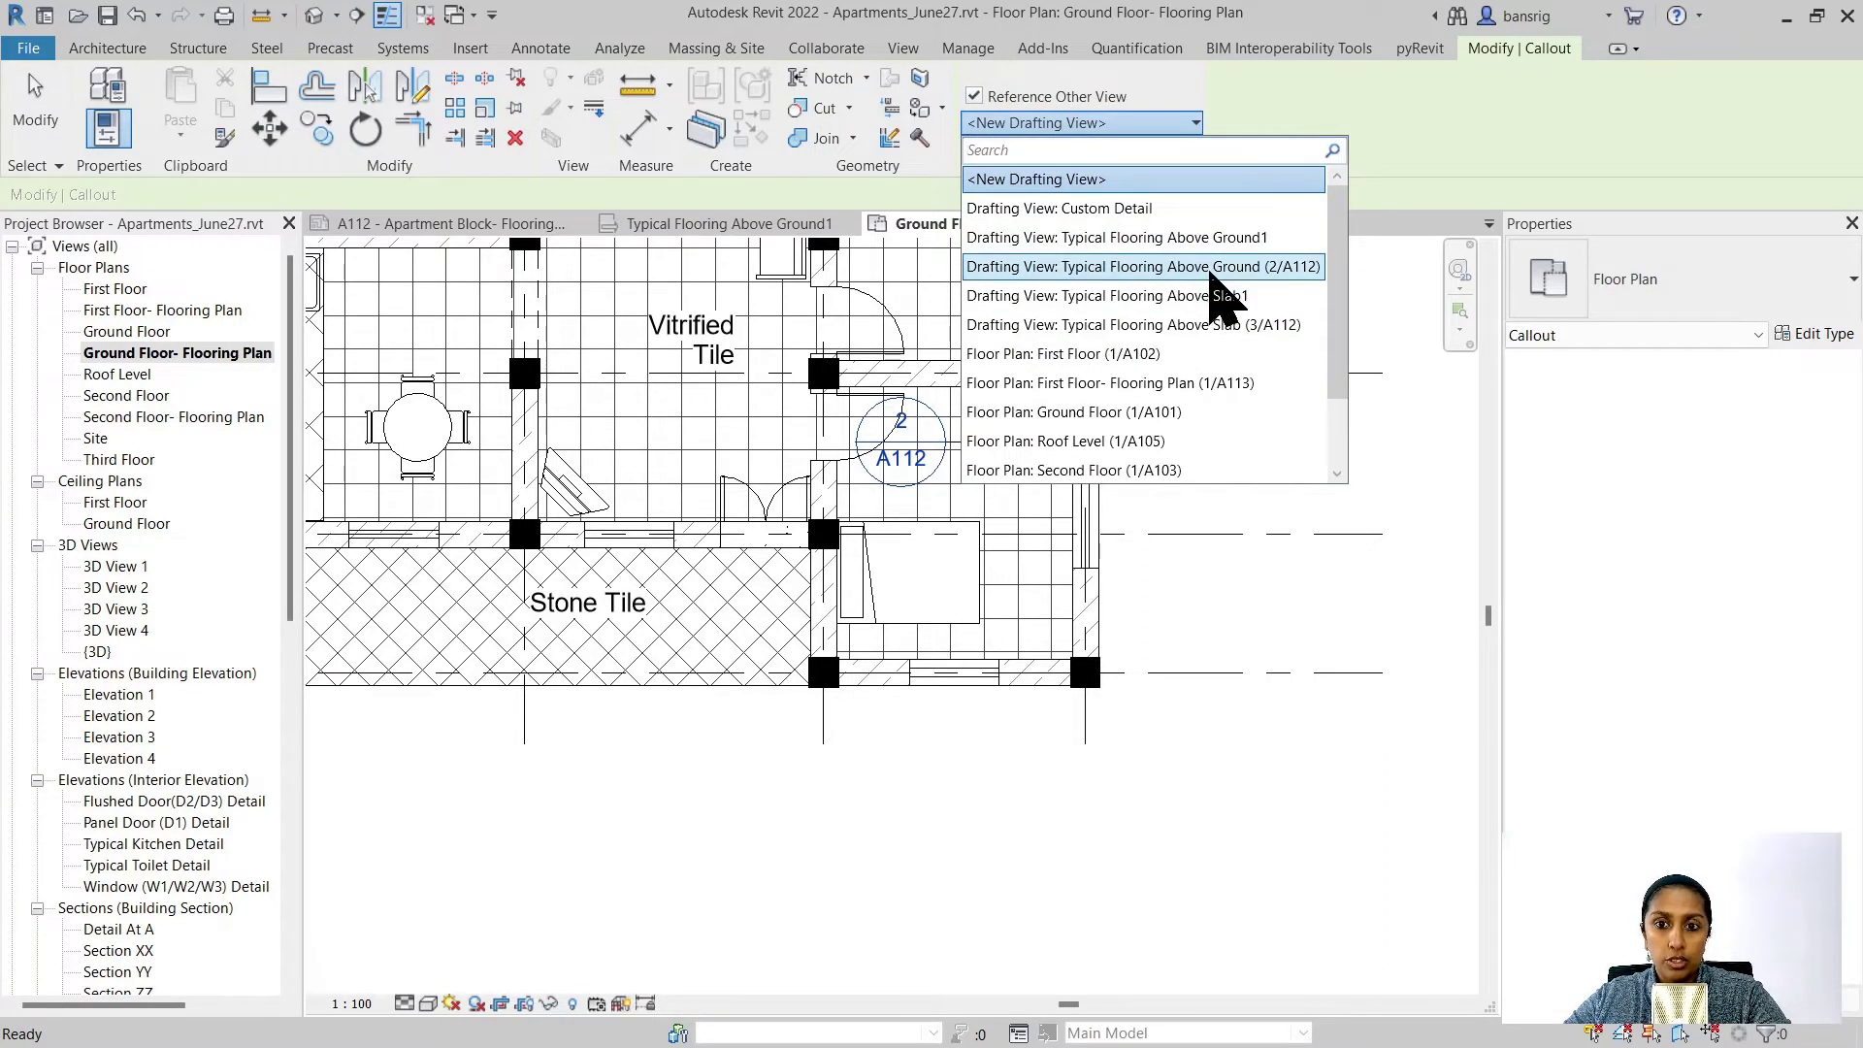
pyautogui.click(1206, 266)
pyautogui.click(1031, 608)
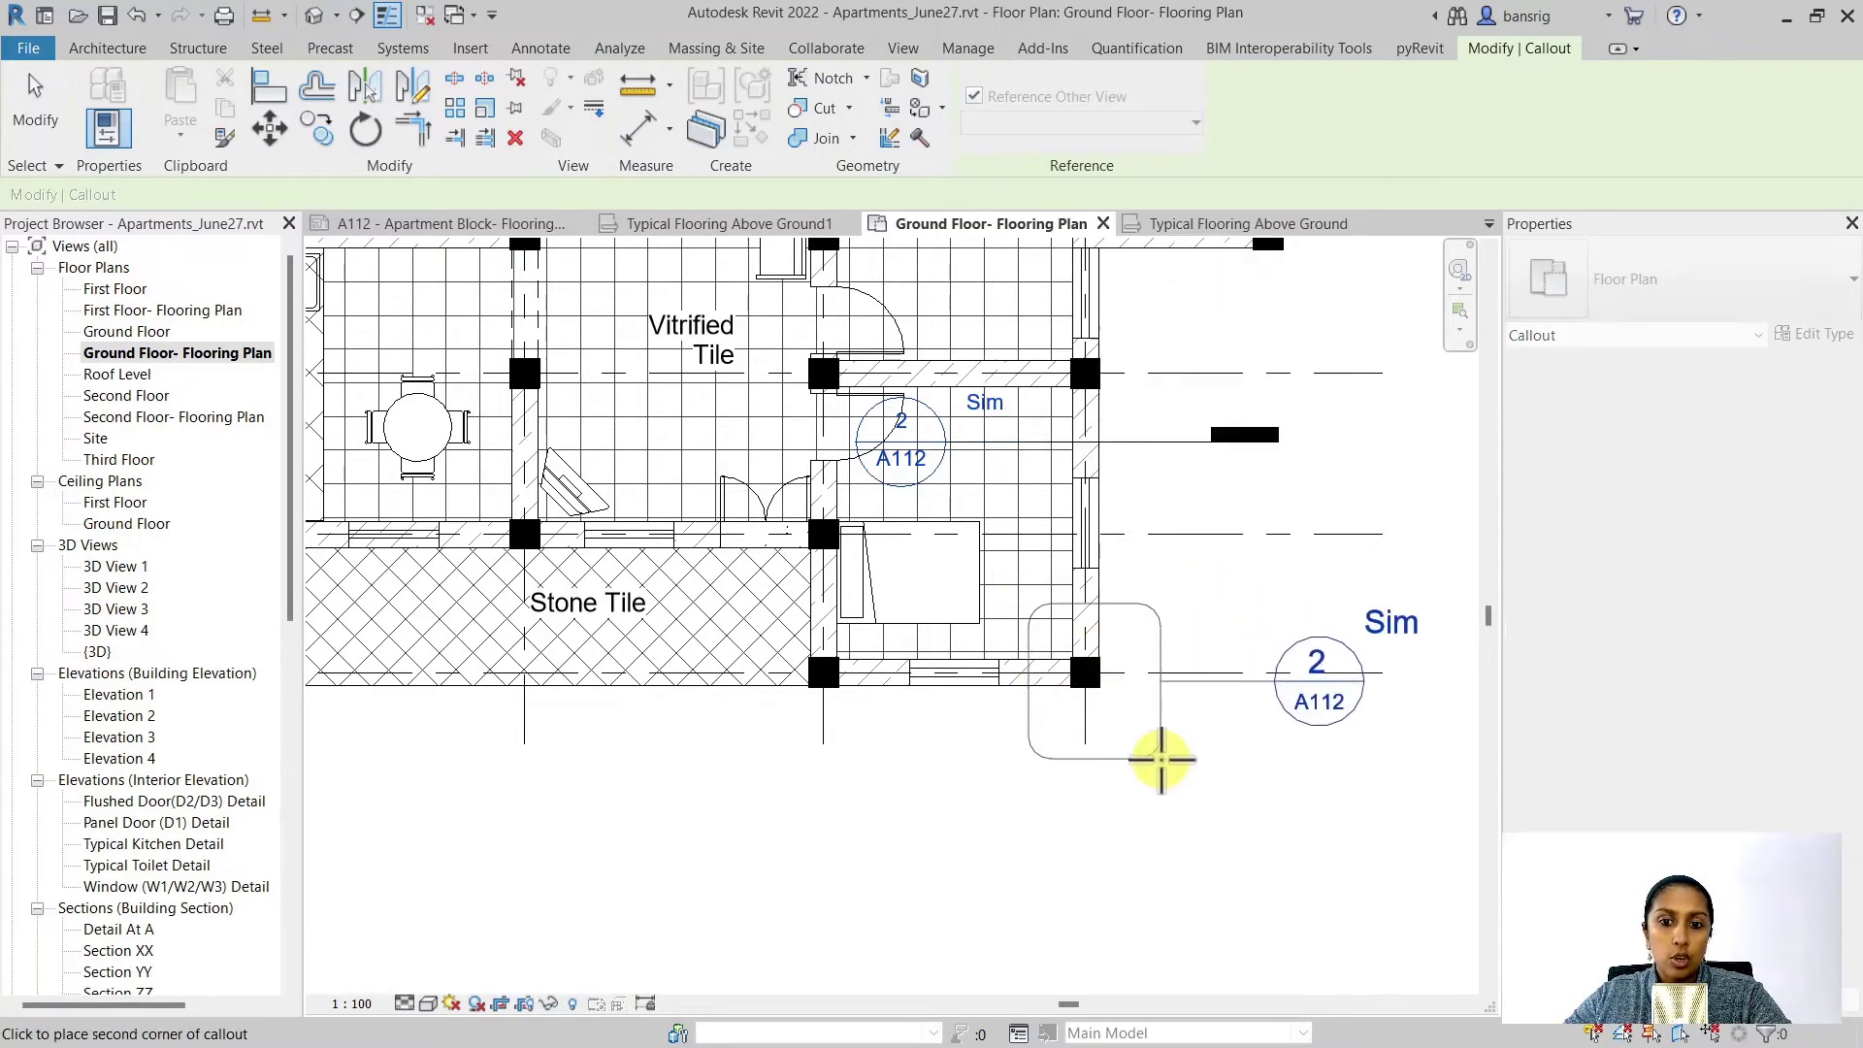
pyautogui.click(1161, 758)
pyautogui.doubleClick(1319, 718)
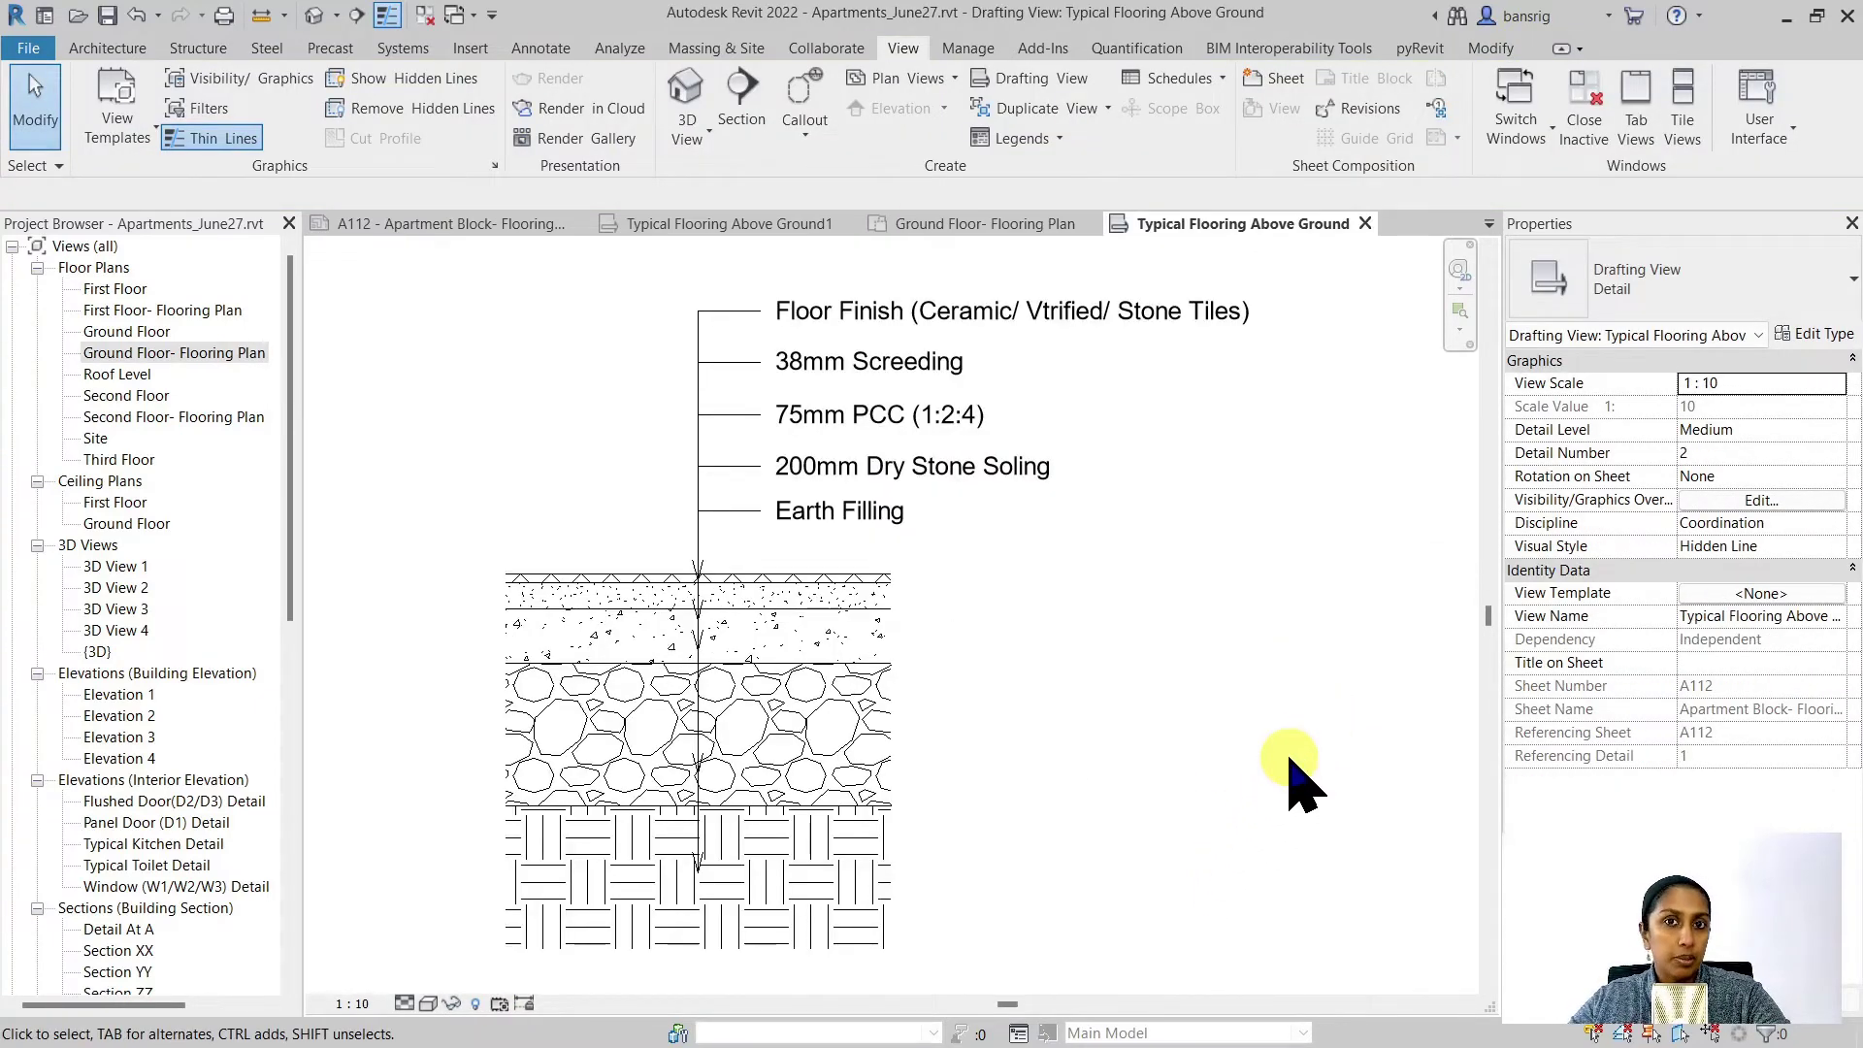